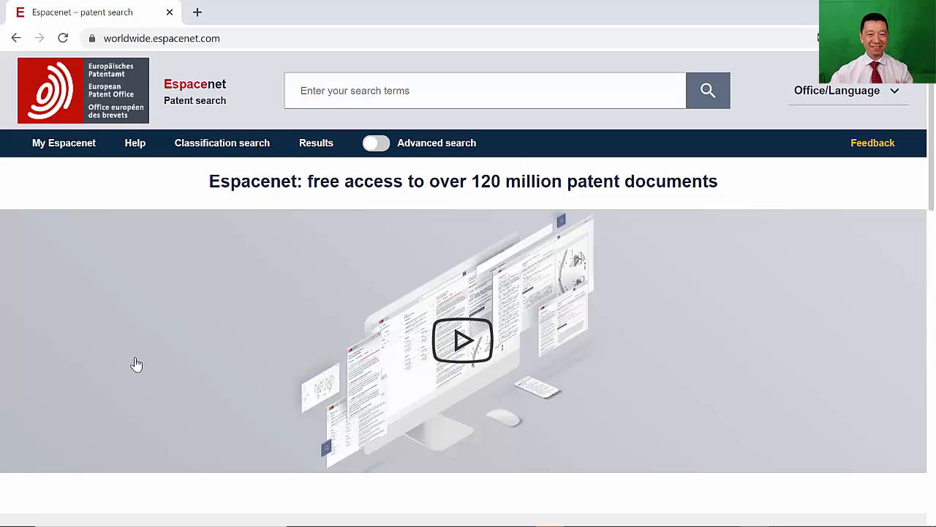
- Open the classification search and search classifications for the keyword SOCCER SHOE
click(192, 146)
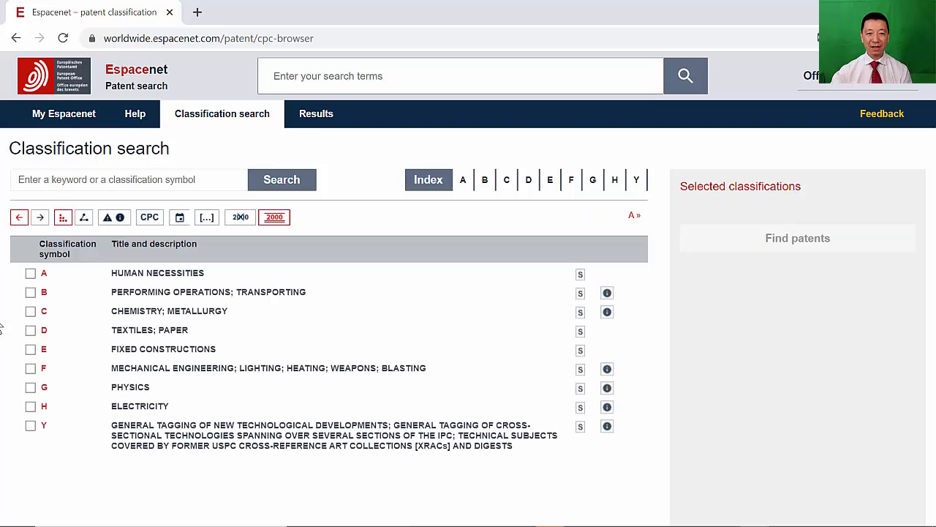
click(37, 179)
text(S)
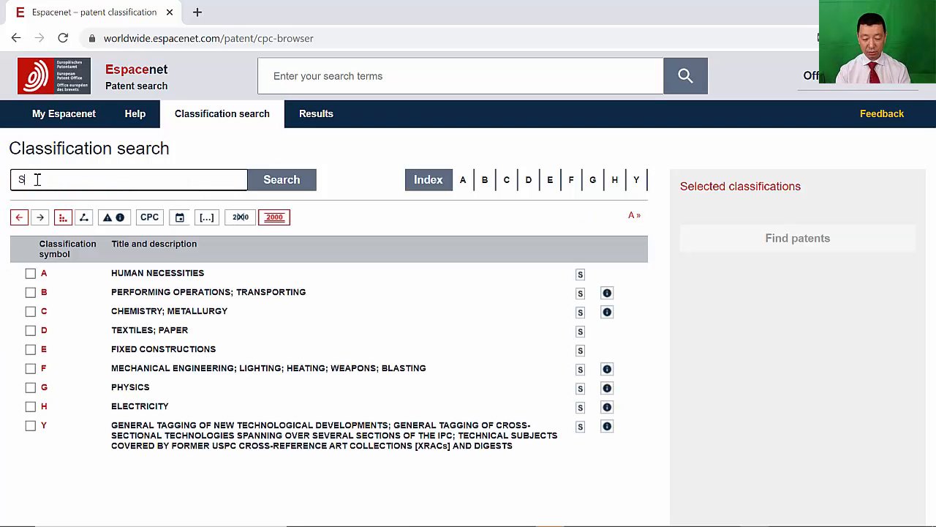
text(OCCE)
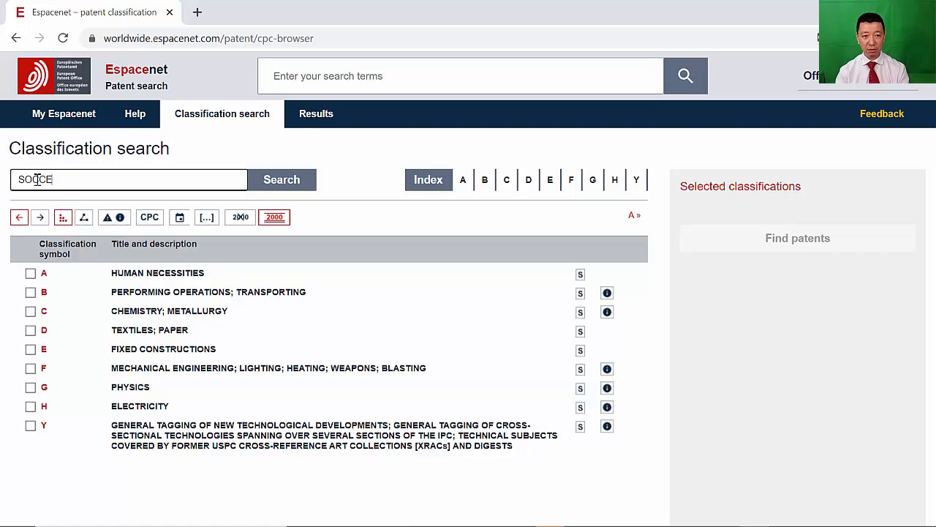
text(R SH)
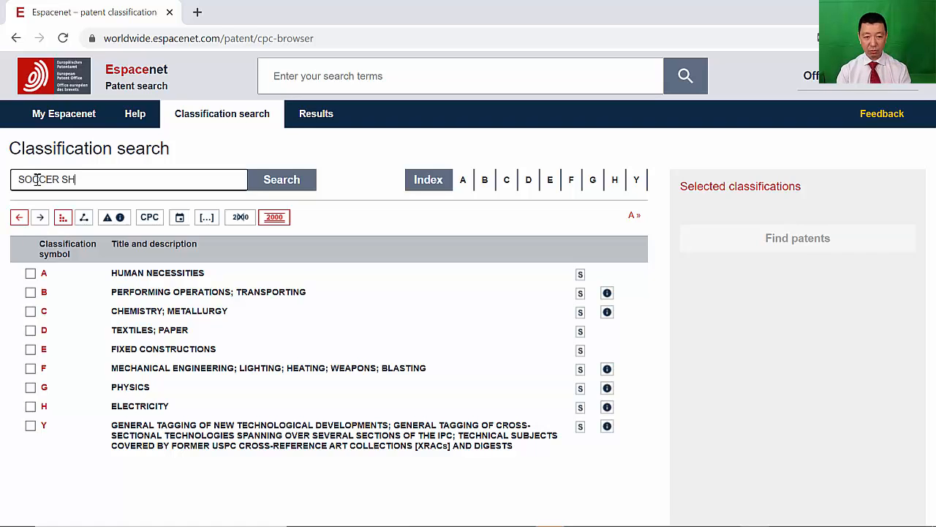
text(OE)
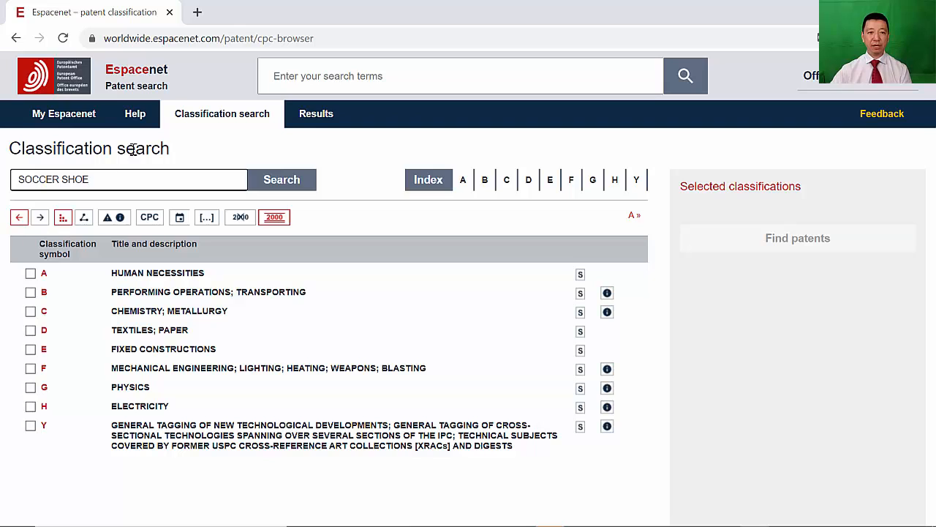
click(280, 180)
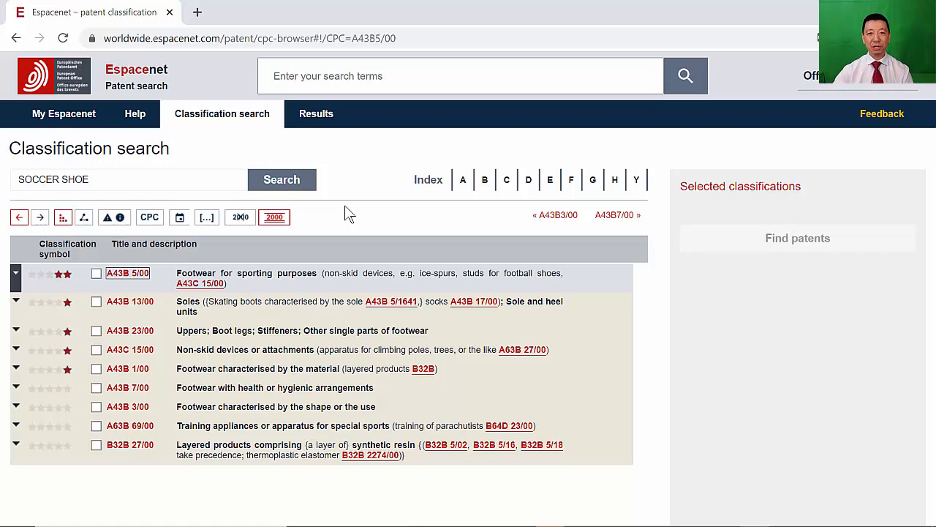
- Expand A43B 5/00, select the football boots class A43B 5/02, and find patents in it
click(131, 278)
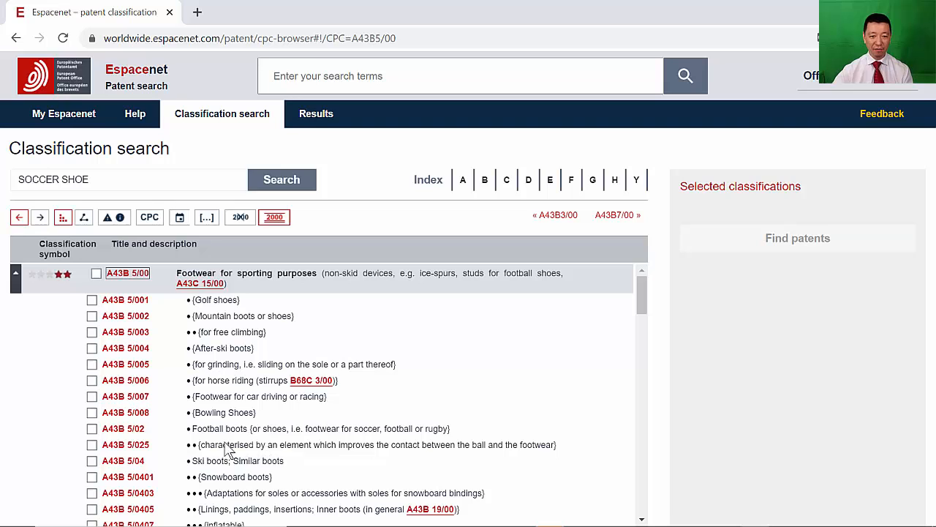
click(91, 432)
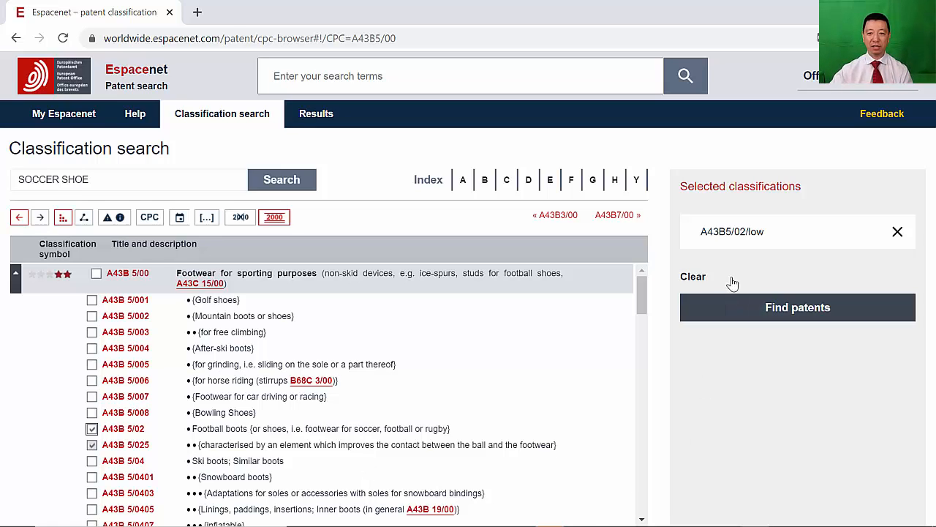
click(747, 315)
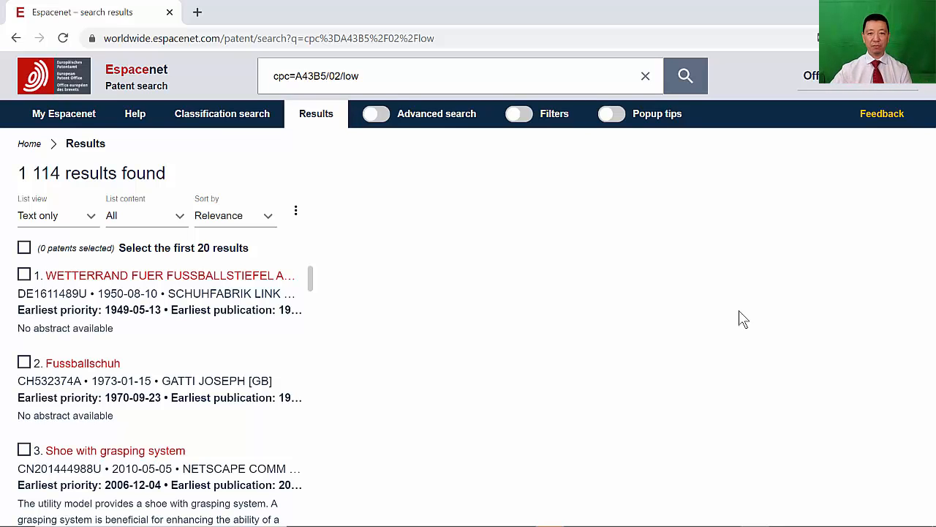
- Enable advanced search, change the query field from CPC to IPC or CPC, and rerun the search
click(379, 117)
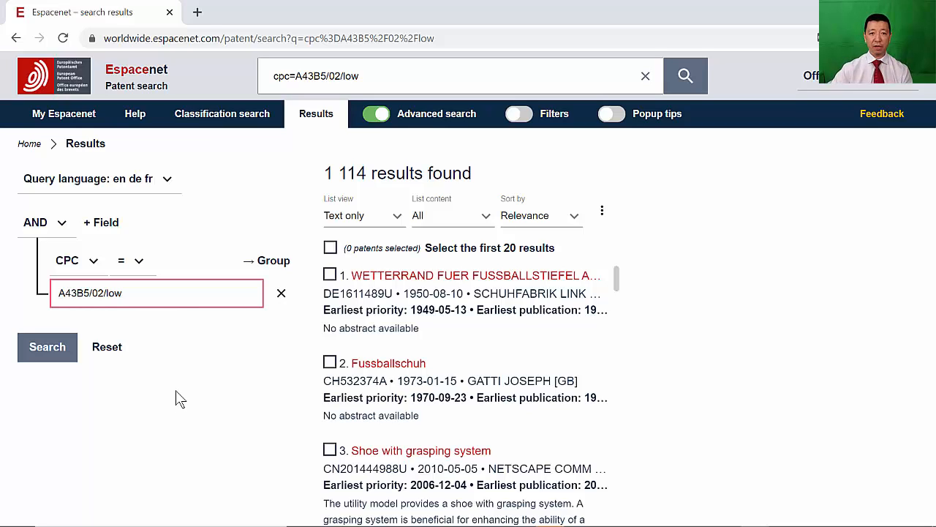
click(93, 265)
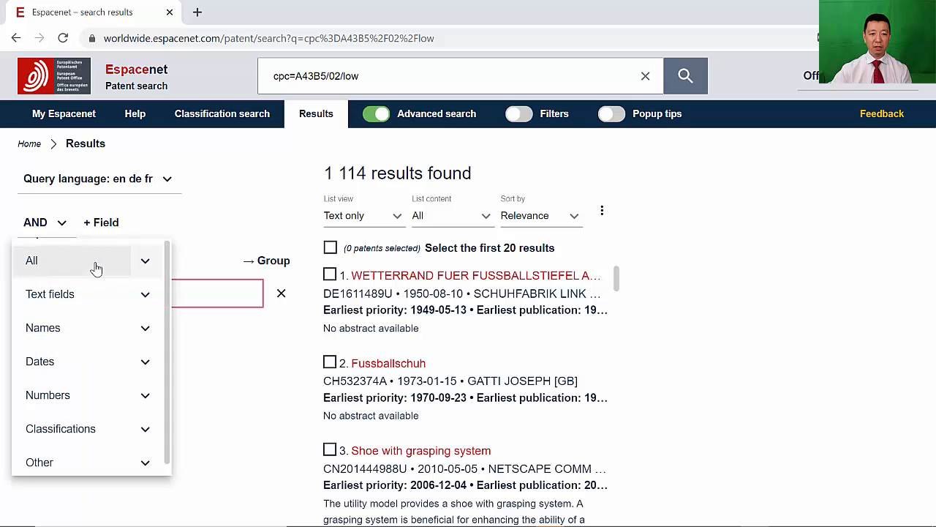
click(150, 433)
scroll(154, 436, down, 2)
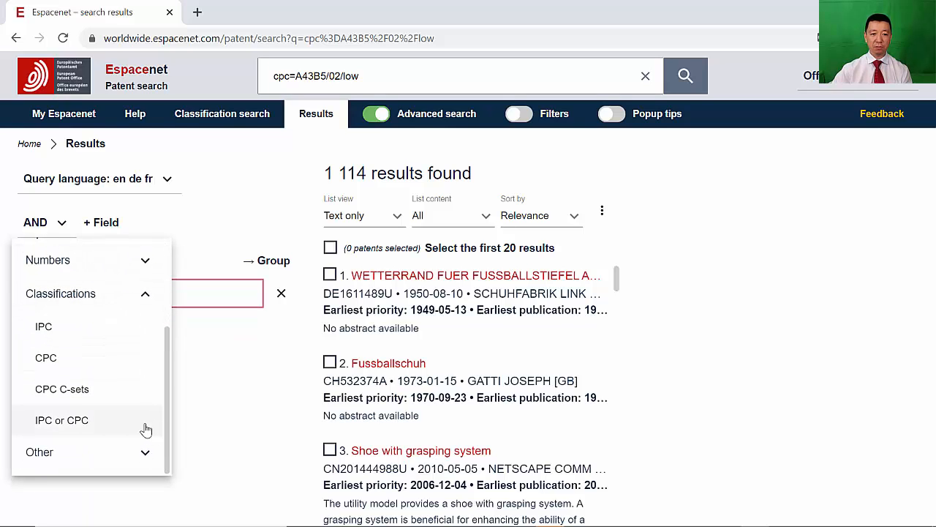
click(86, 425)
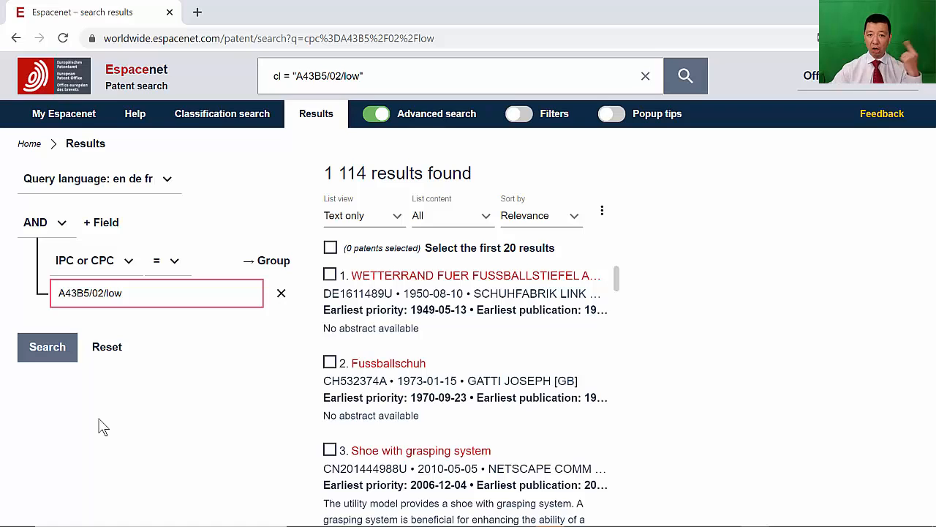
click(46, 346)
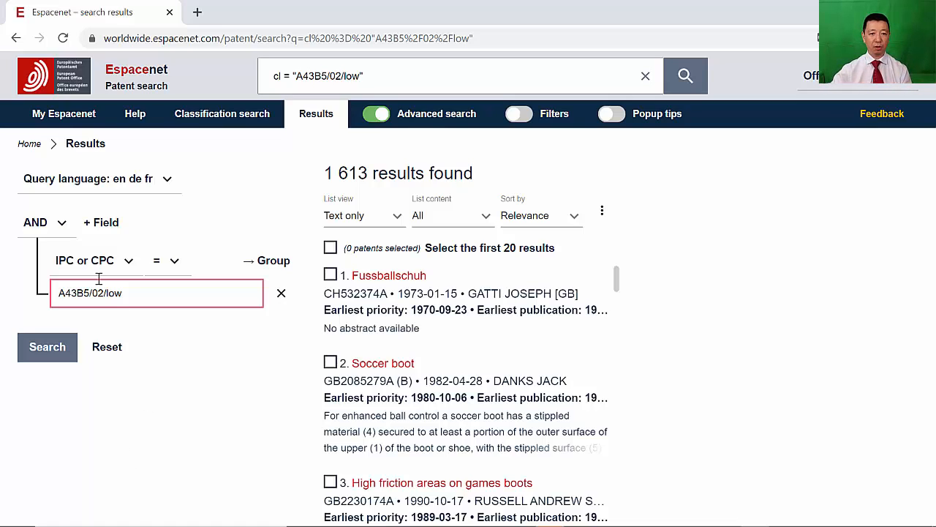
- Add a second query field combined with OR and set it to search Title, abstract or claims
click(95, 228)
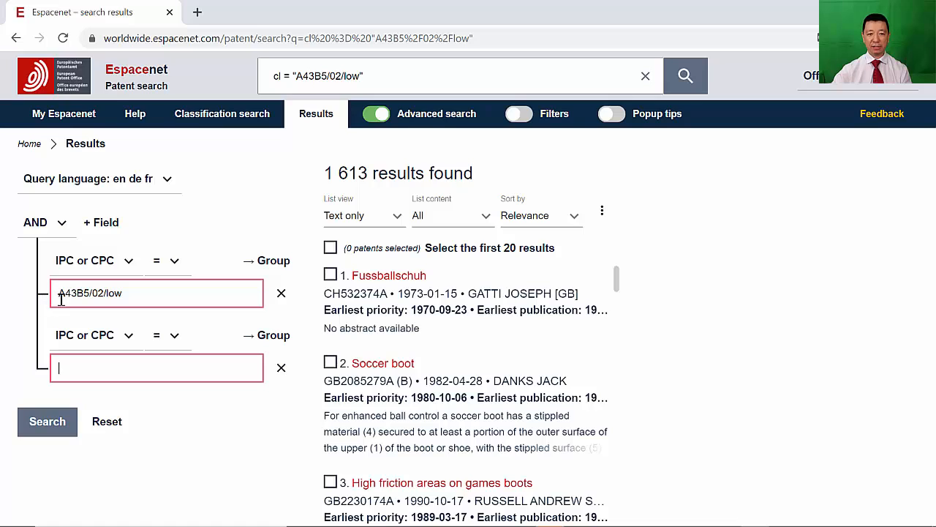
click(60, 229)
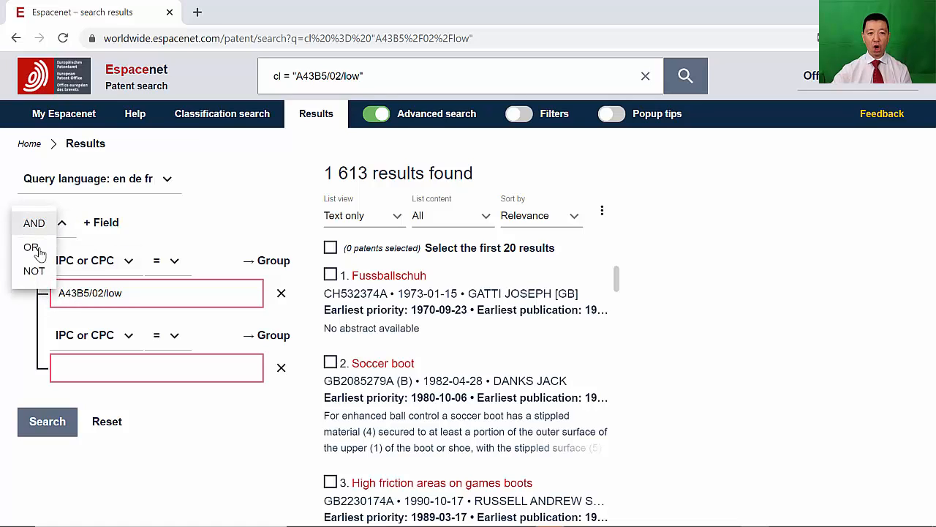
click(32, 249)
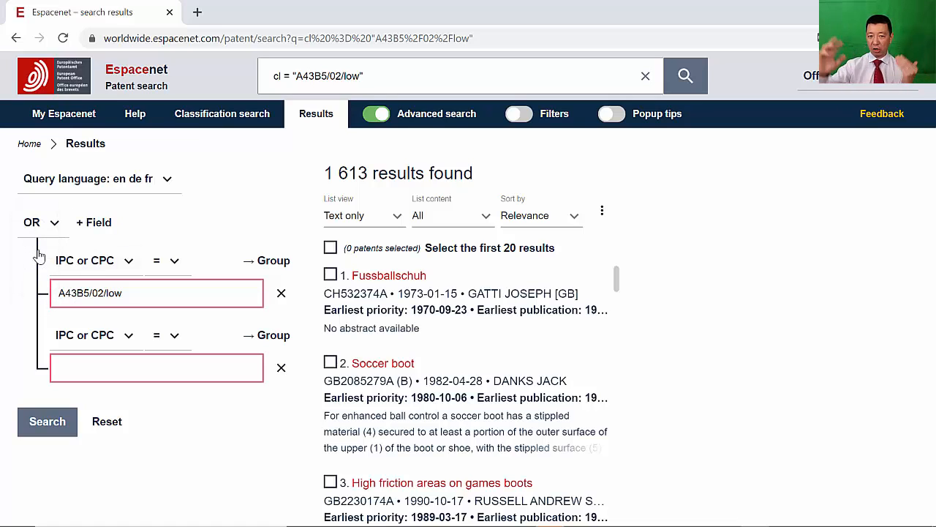
click(124, 341)
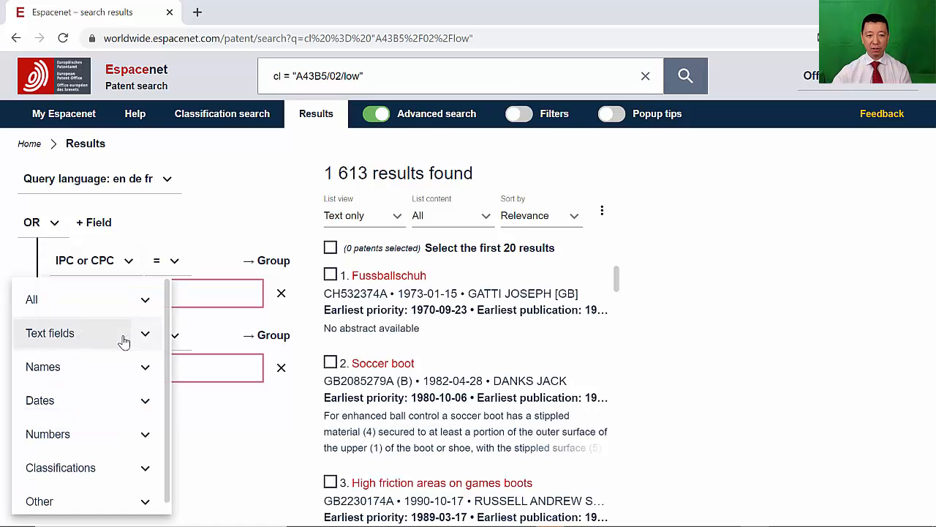
click(144, 337)
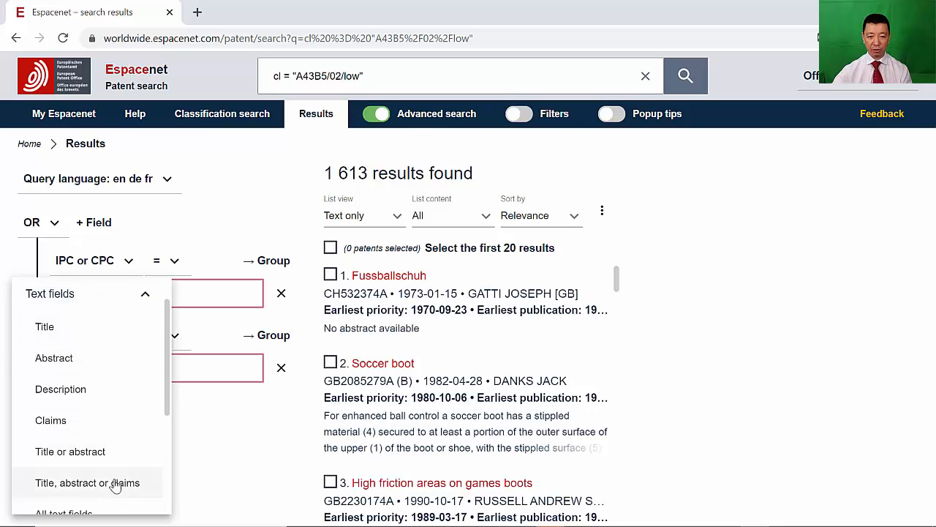
click(115, 485)
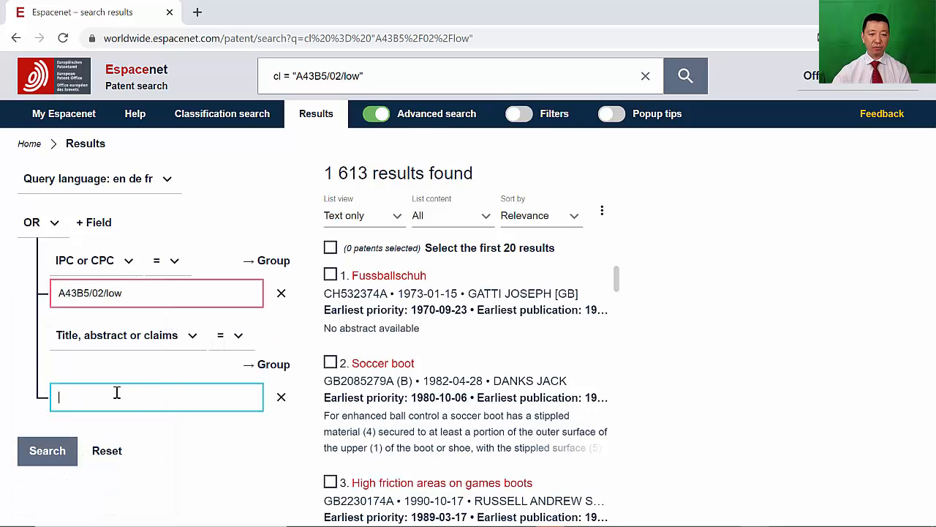
- Search the text field for SOCCER SHOE, then rerun it with the wildcard term SOCCER SHOE*
text(S)
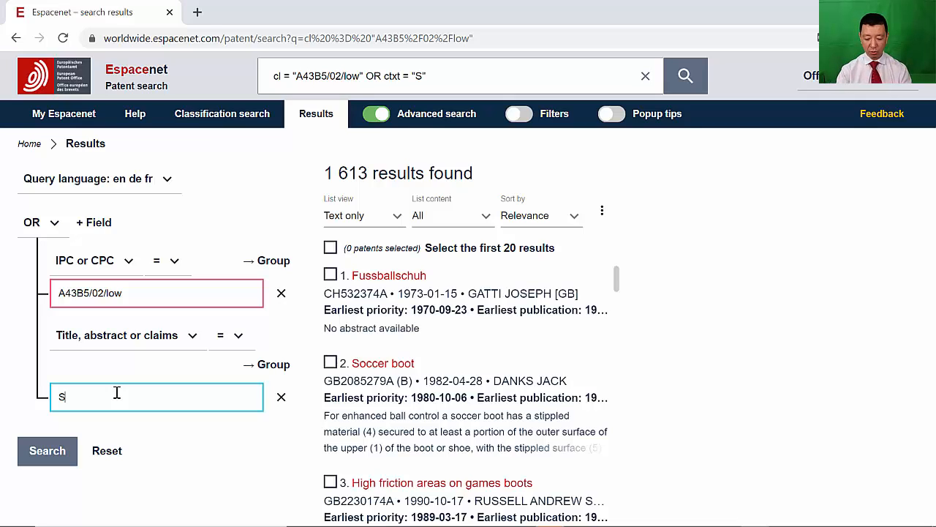
text(OCCER SHOE)
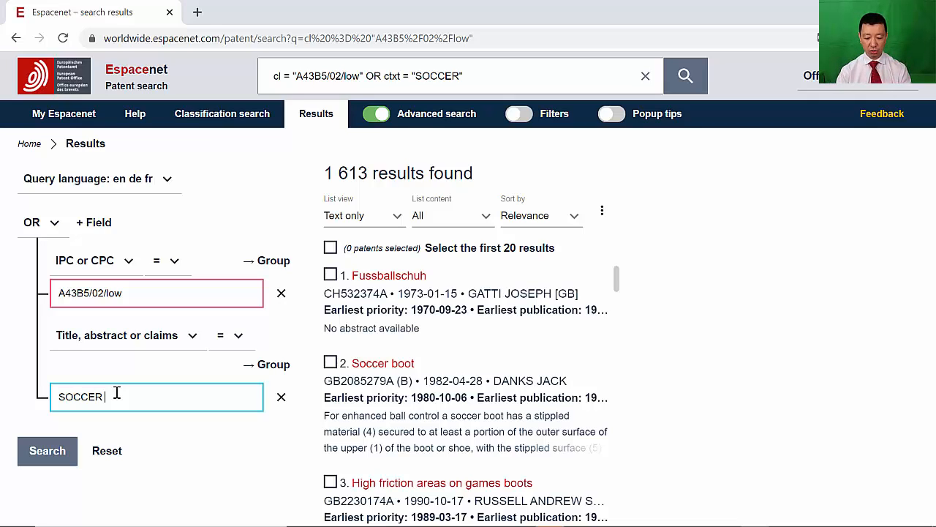
click(47, 451)
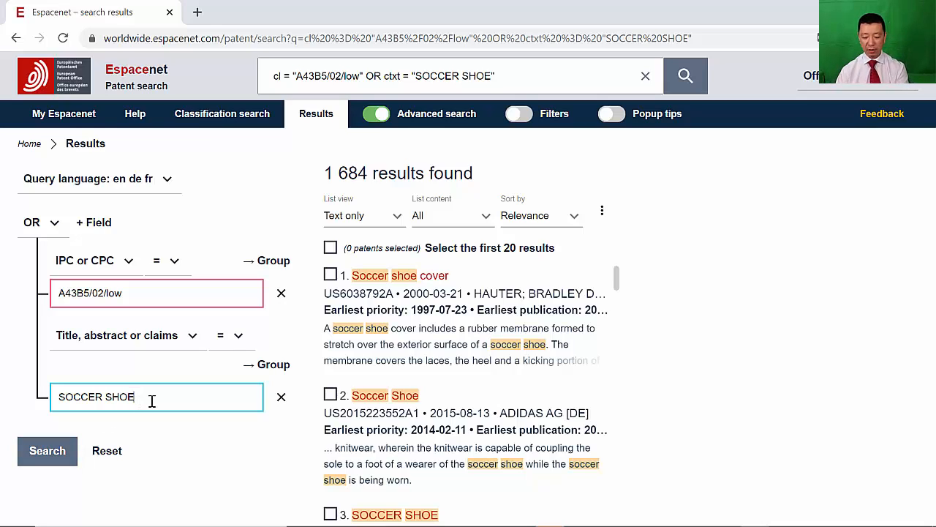
text(*)
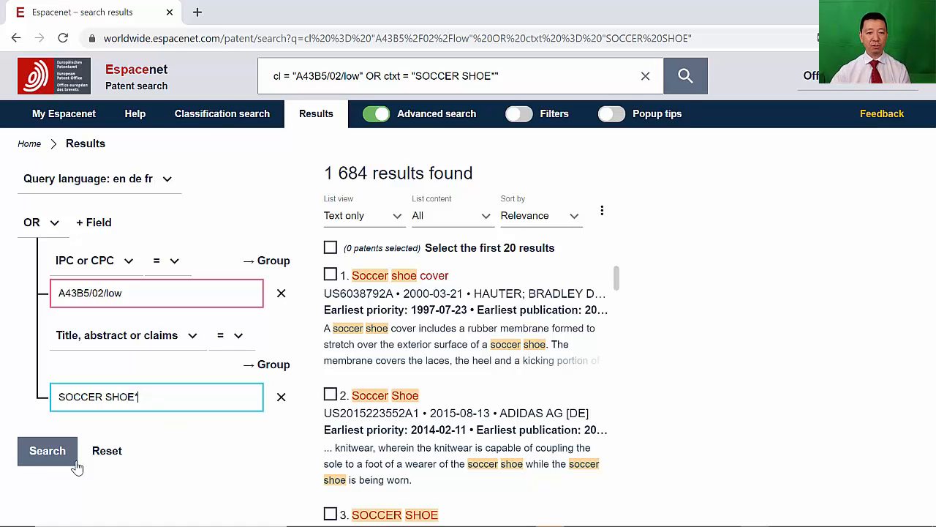
click(27, 457)
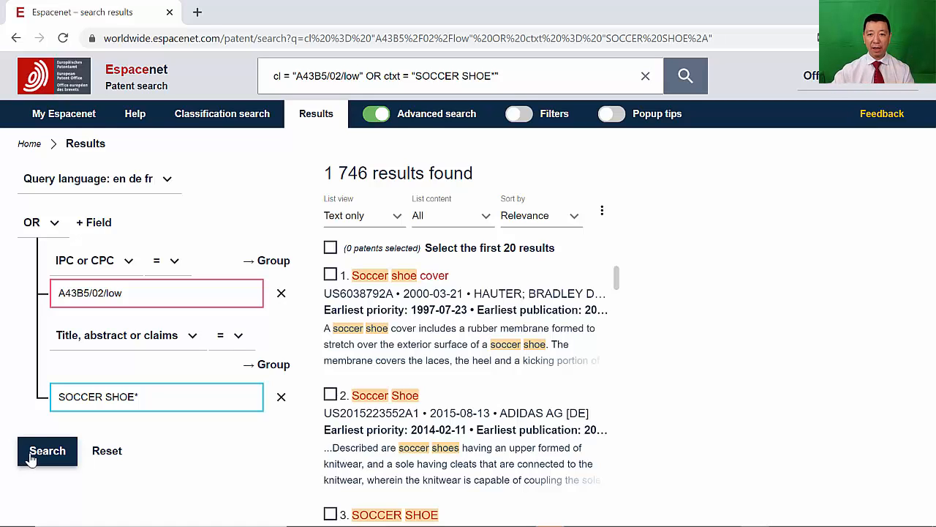
- Turn on the results filters and inspect the publication countries breakdown
click(519, 115)
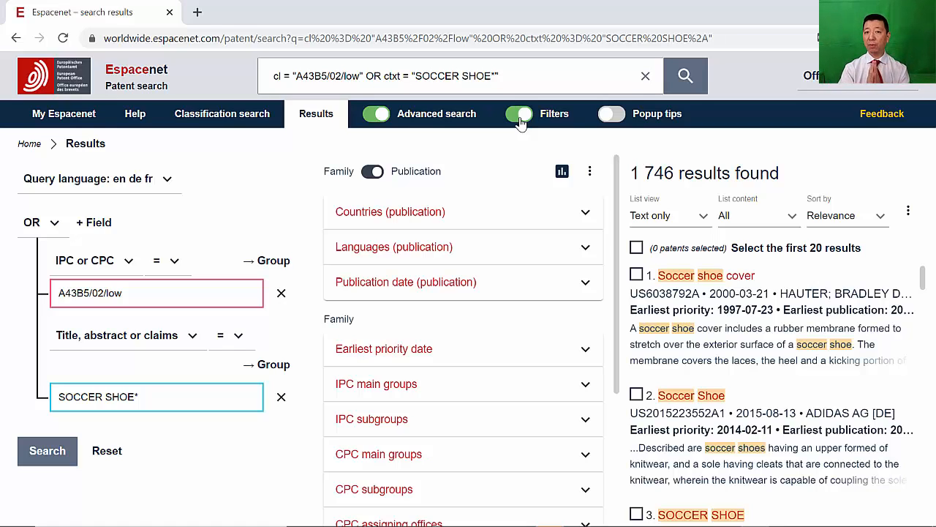
click(586, 214)
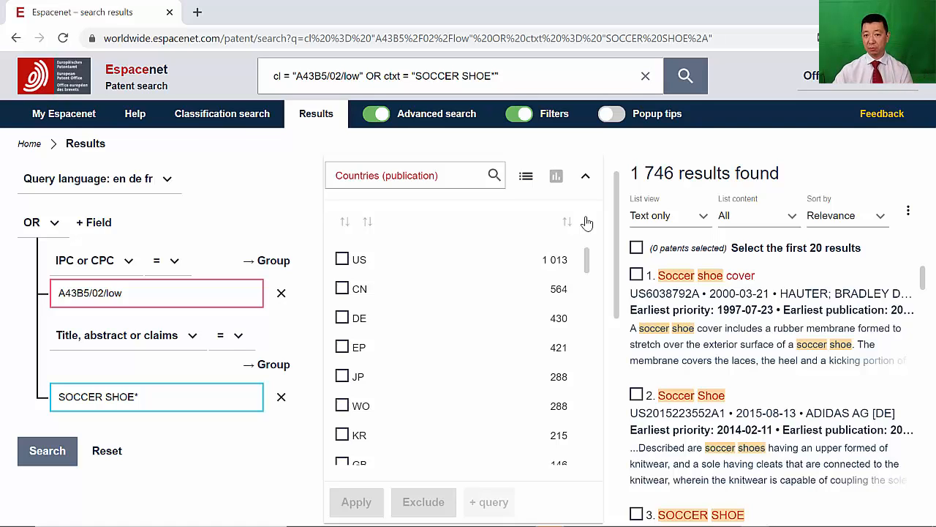
click(587, 179)
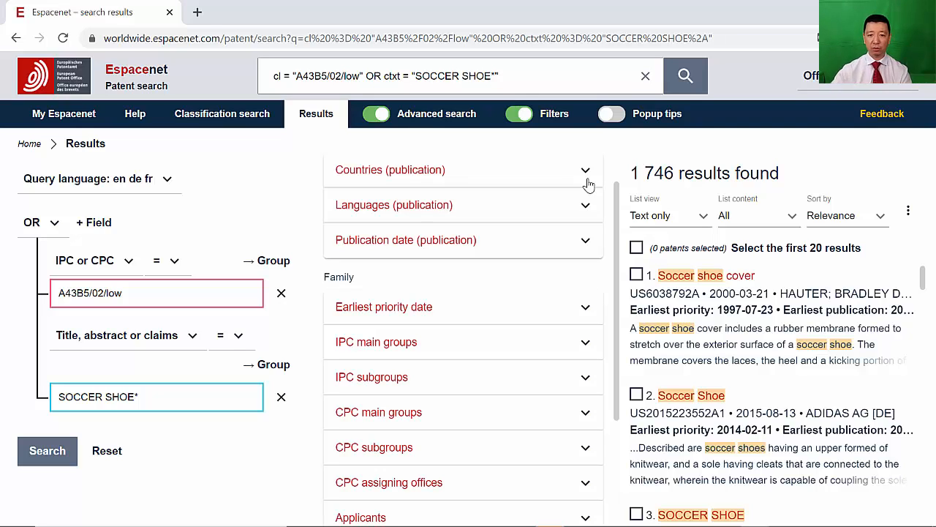
- Try narrowing the earliest priority date filter to start from 2000-01-01, then reset its range and collapse it
click(586, 311)
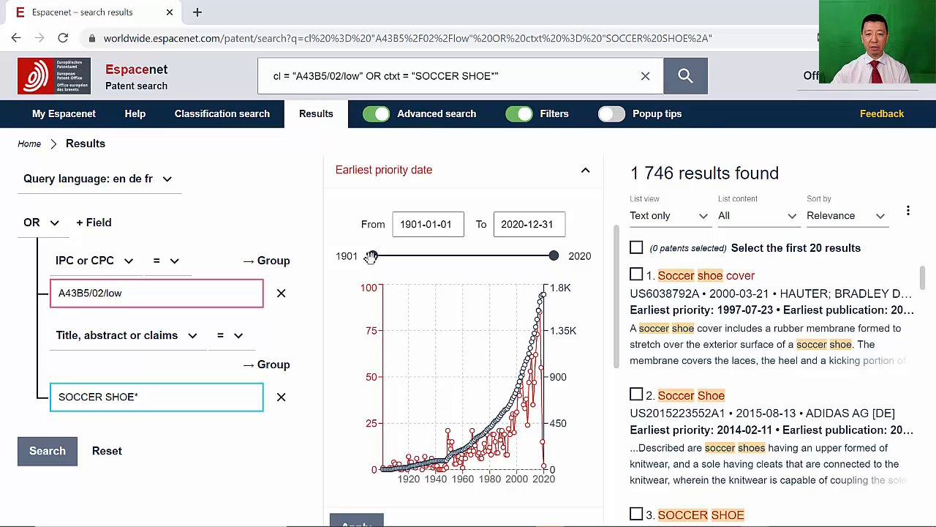
drag(374, 255, 505, 259)
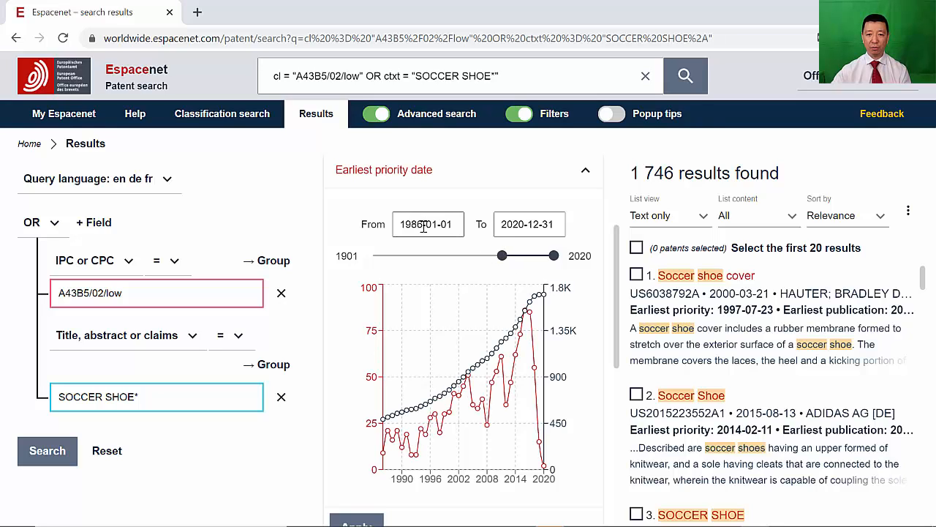
double_click(417, 221)
text(200)
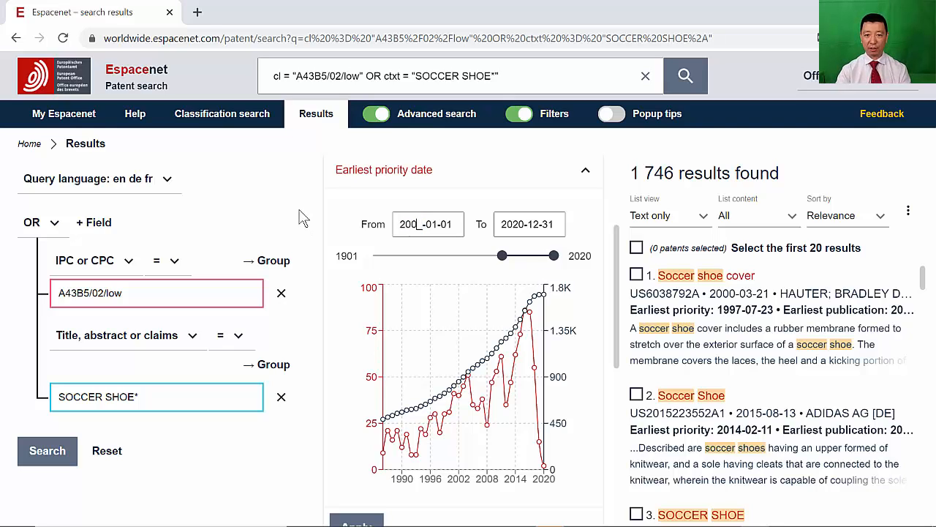
text(0)
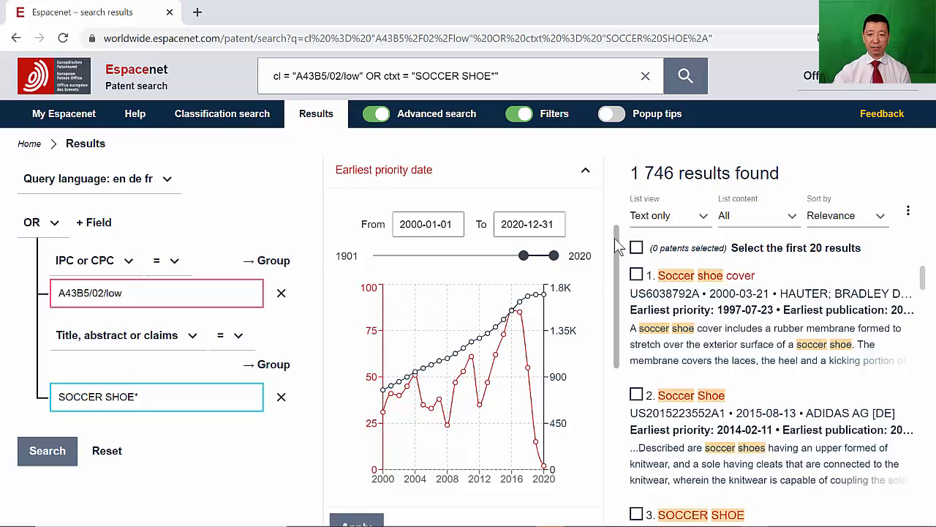
scroll(618, 264, down, 1)
scroll(618, 263, up, 2)
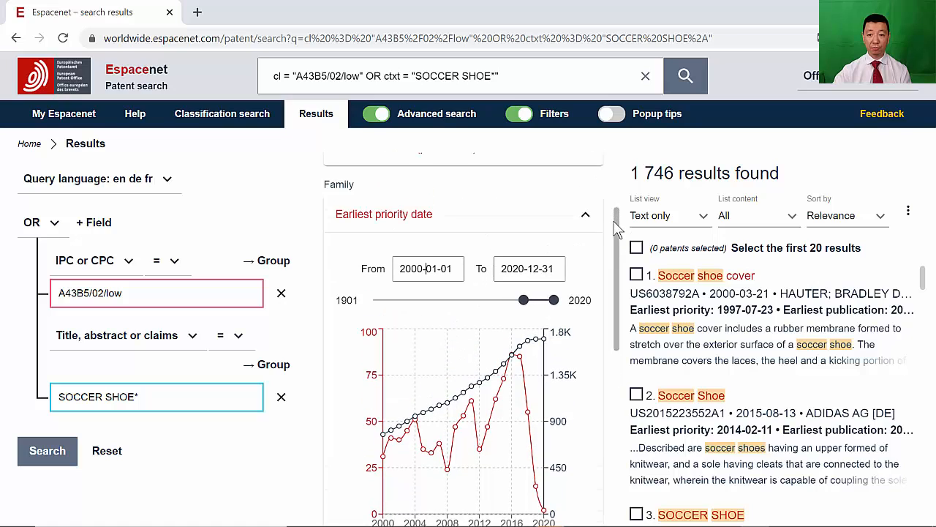
scroll(593, 228, down, 1)
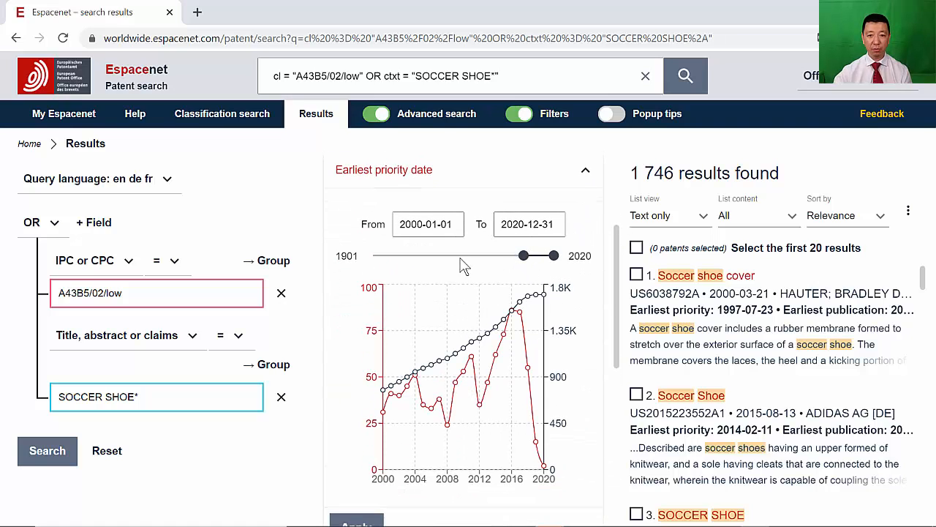
scroll(519, 191, down, 1)
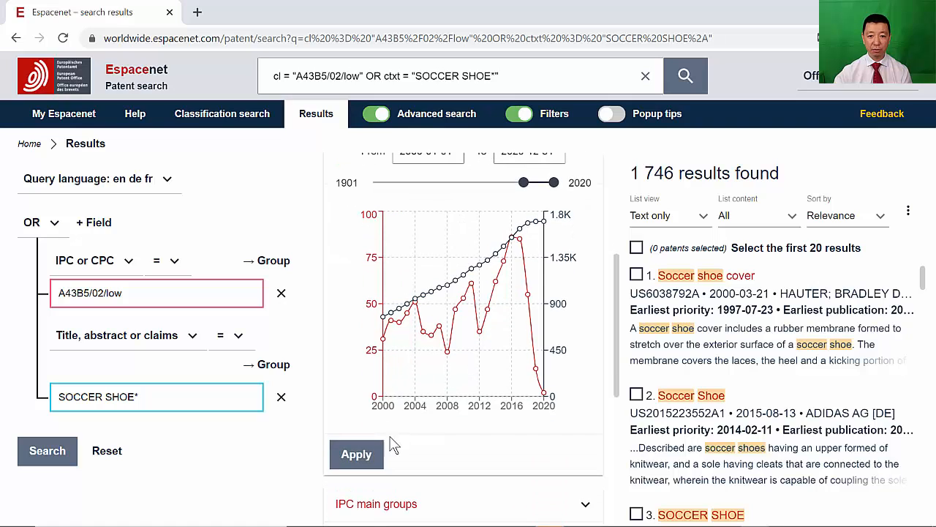
scroll(510, 356, up, 1)
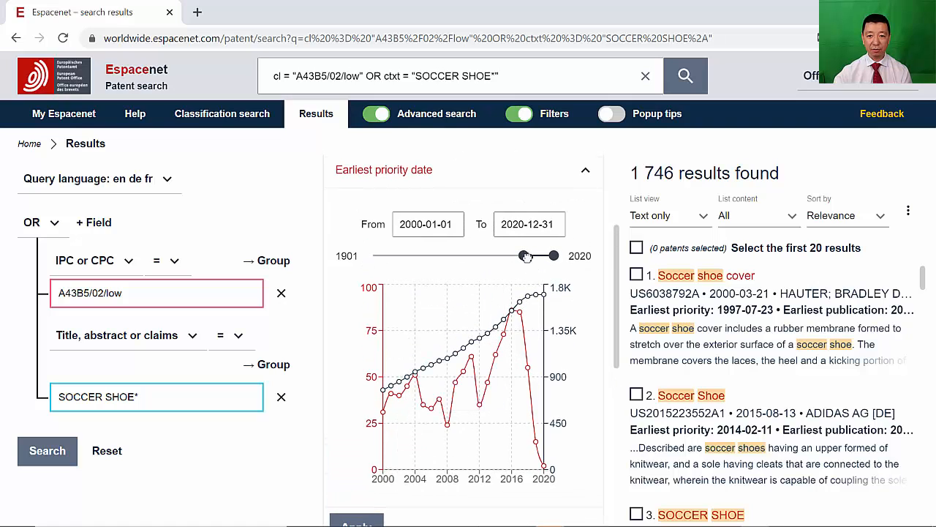
drag(525, 256, 299, 278)
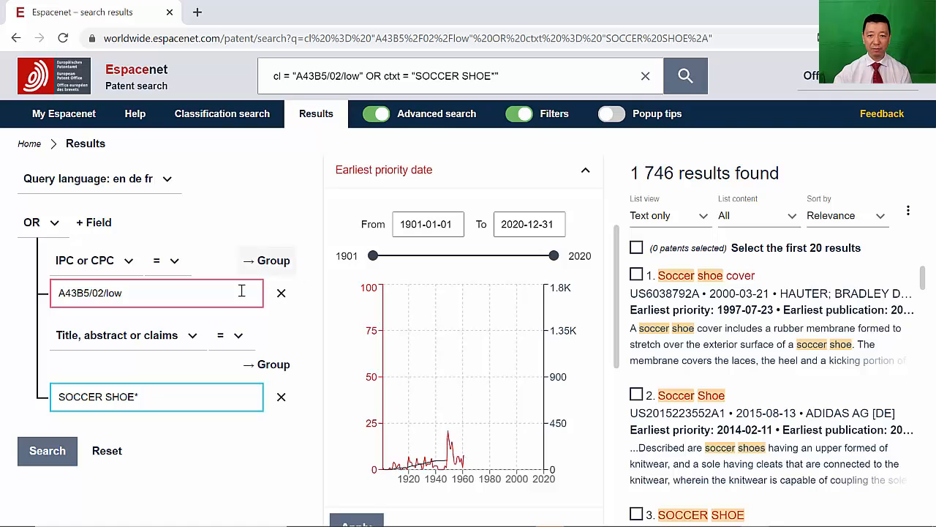
click(584, 175)
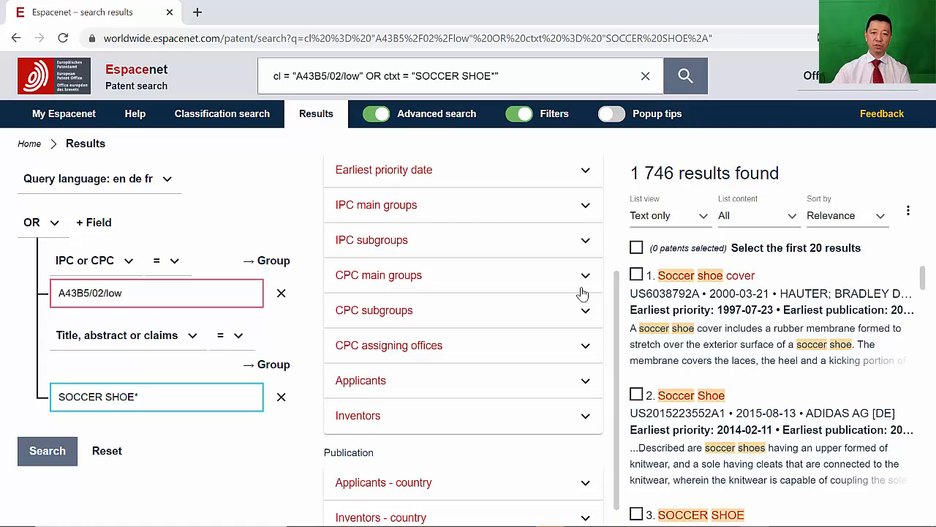
- Filter the results by the applicants NIKE INC, NIKE INNOVATE CV and NIKE INTERNATIONAL LTD
click(584, 382)
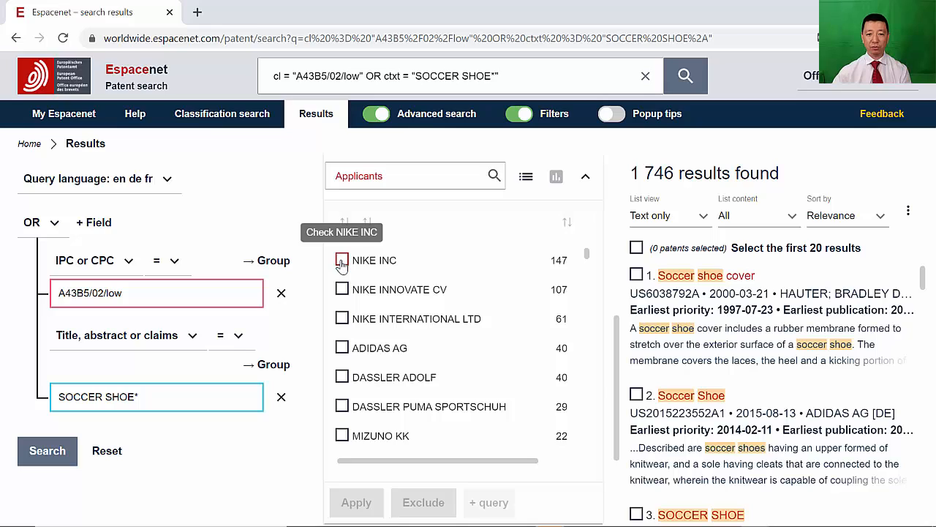
click(342, 290)
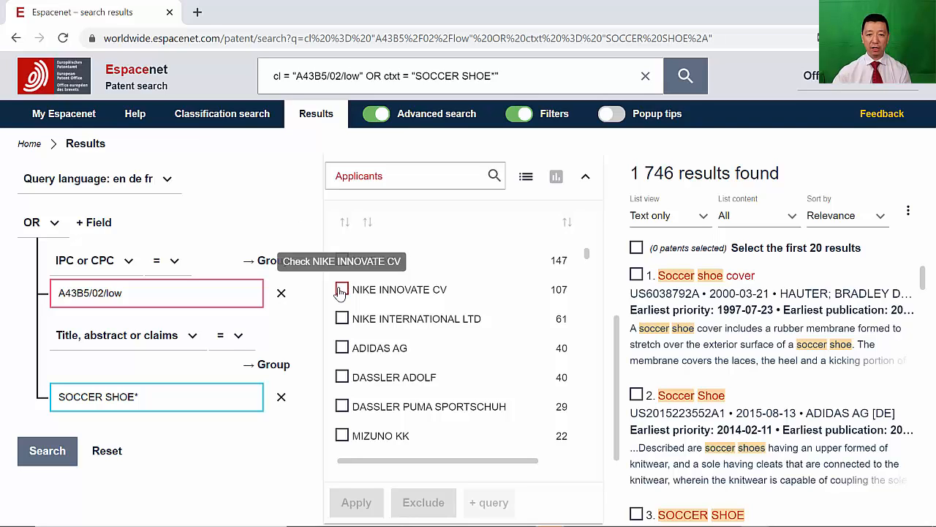
click(342, 319)
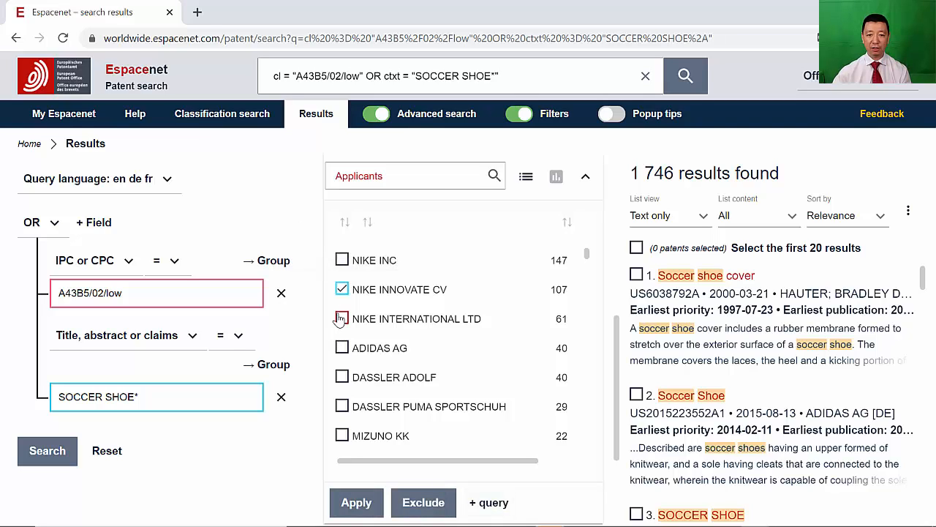
click(342, 261)
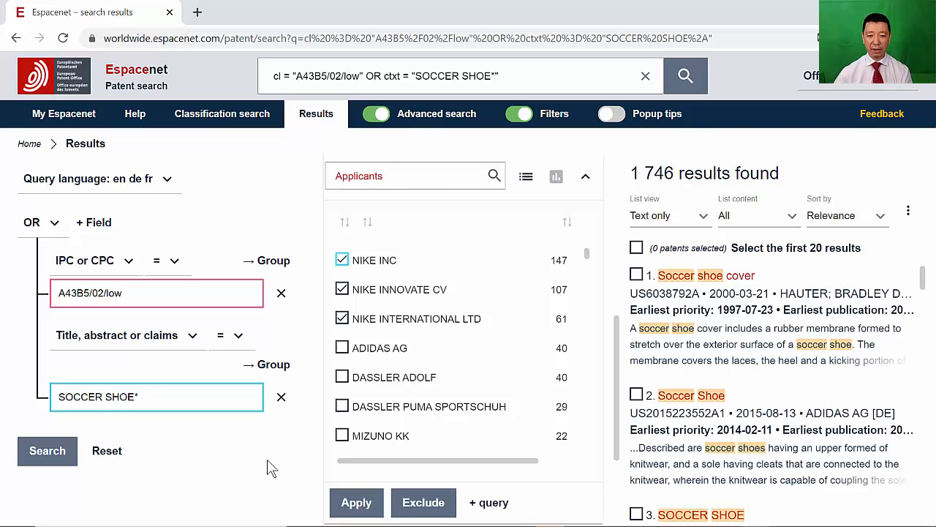
click(351, 505)
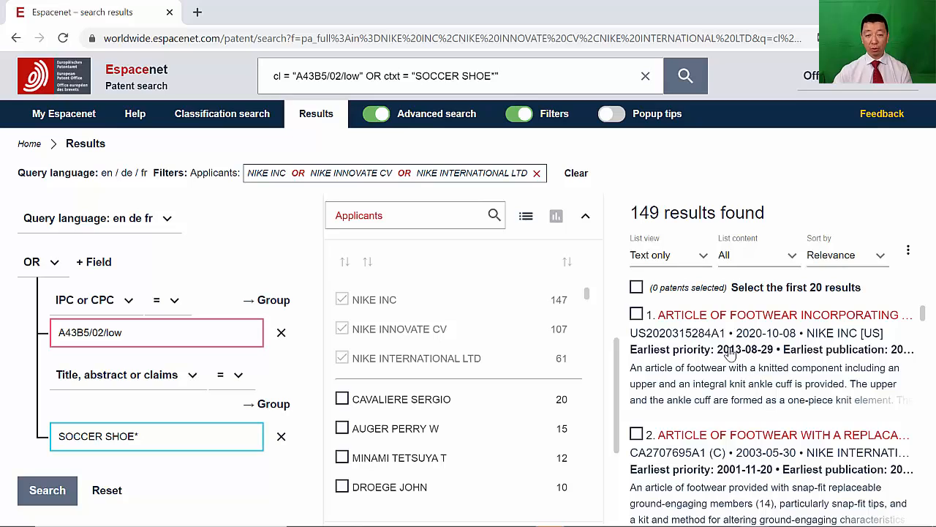
- Switch the results list view to Drawings only
click(699, 256)
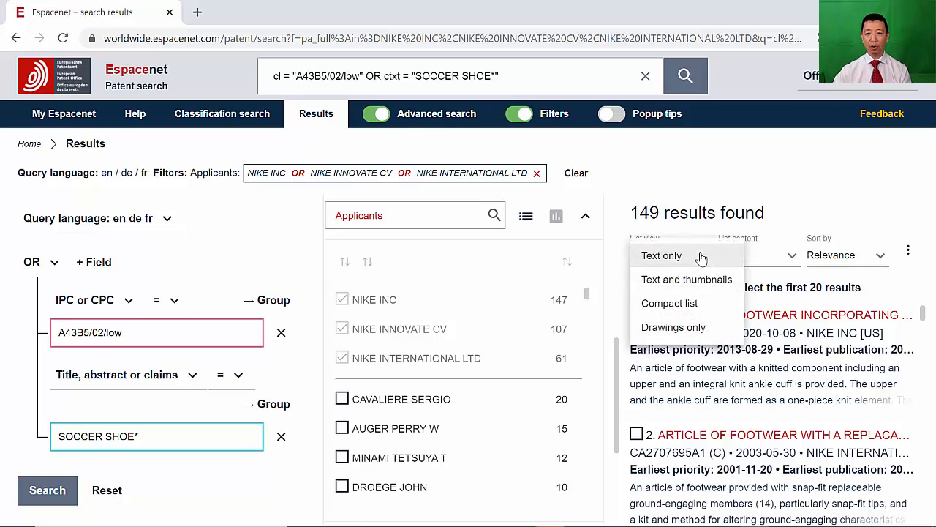
click(689, 327)
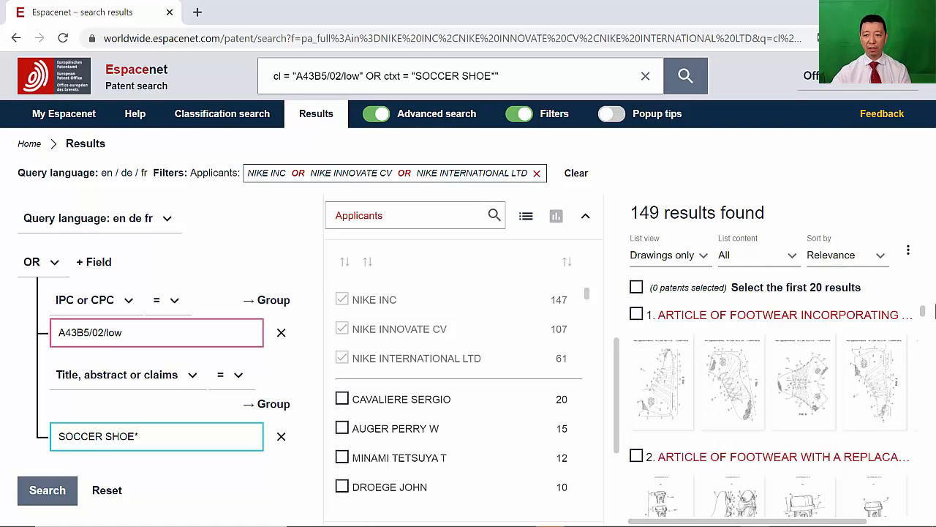
scroll(929, 340, down, 2)
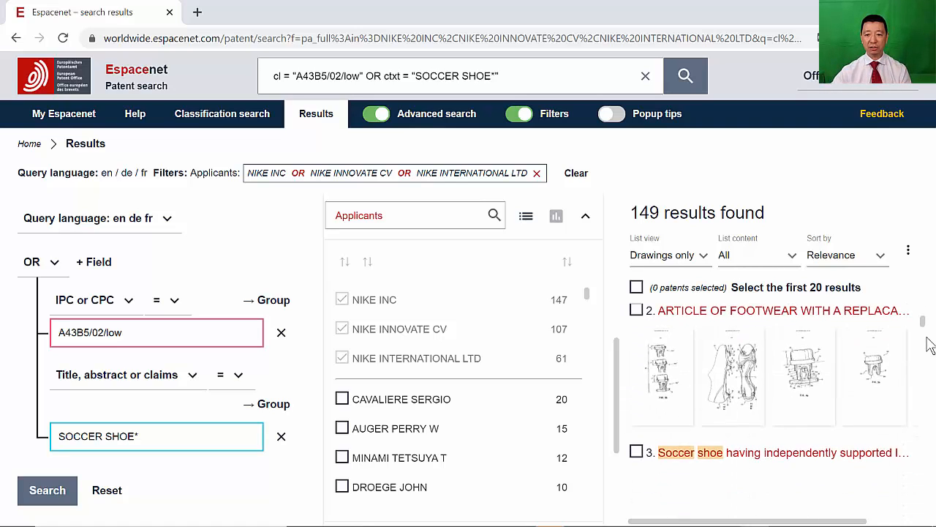
scroll(929, 340, up, 2)
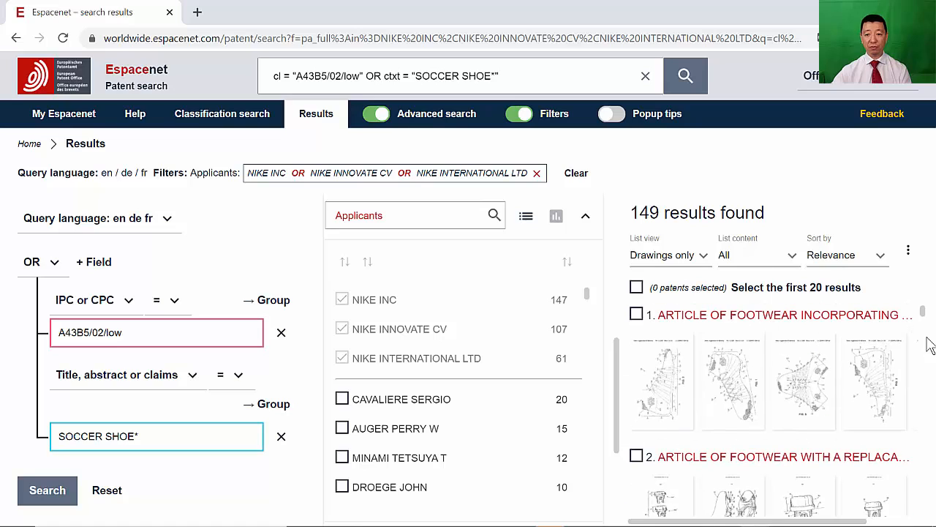
- Switch the results list view to Text and thumbnails
click(683, 258)
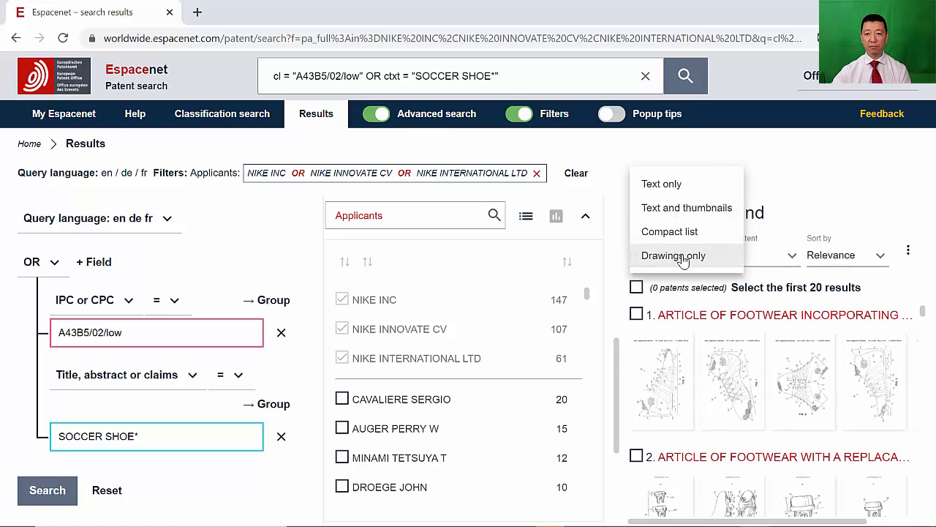
click(682, 210)
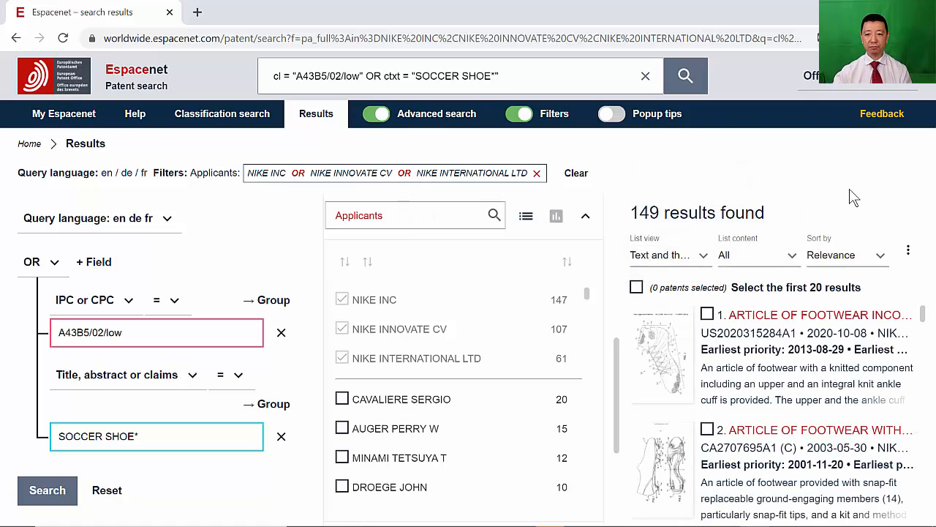
scroll(877, 363, down, 3)
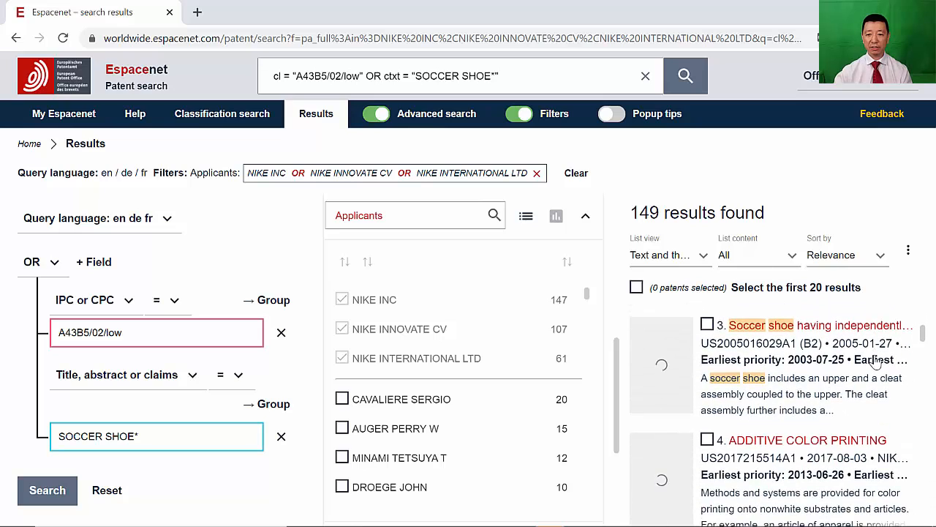
scroll(877, 363, up, 2)
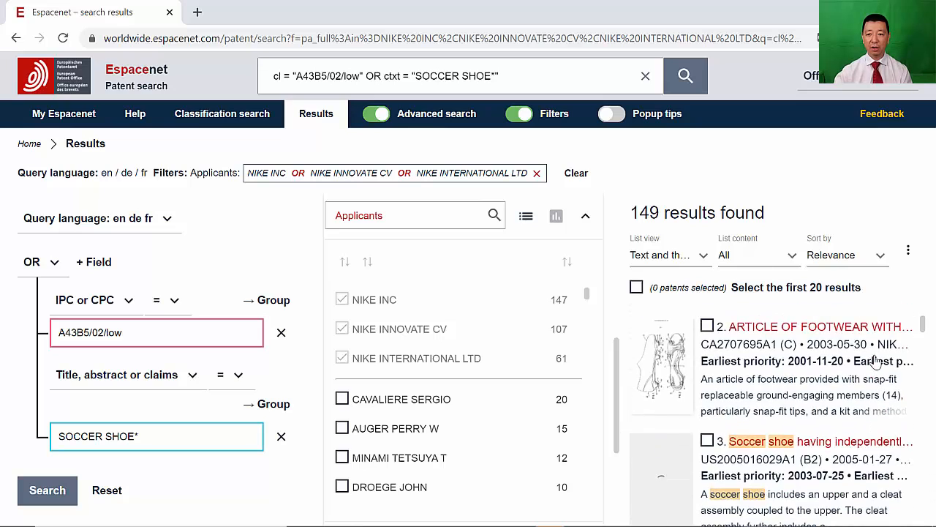
scroll(876, 362, up, 2)
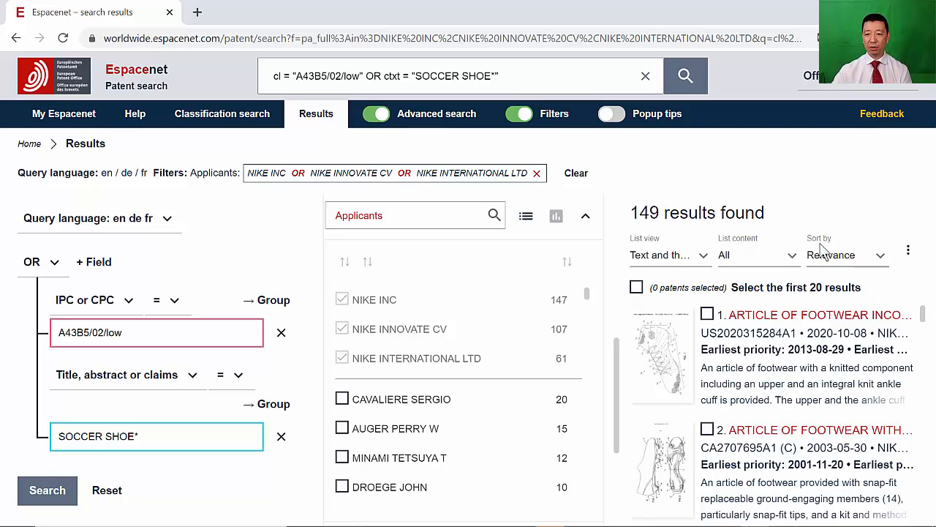
- Sort the results by priority date, newest first, and browse the listed patents
click(839, 263)
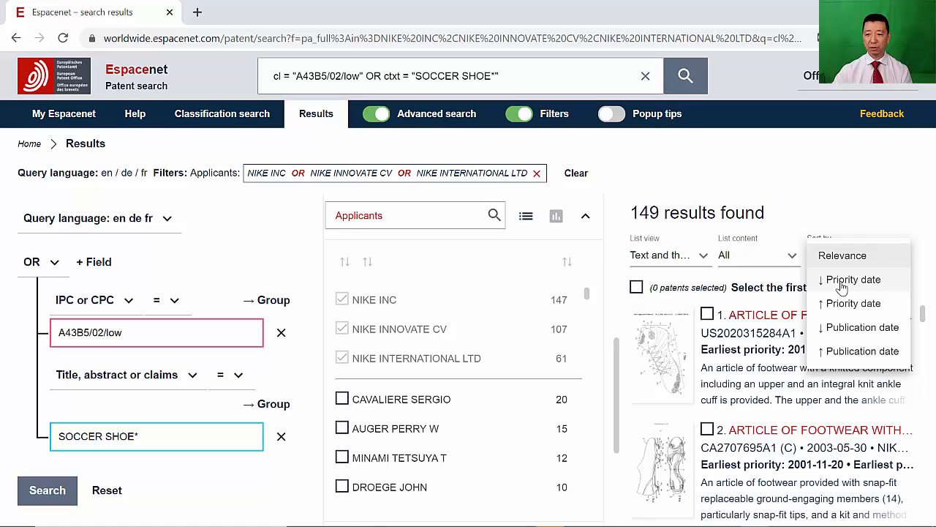
click(841, 282)
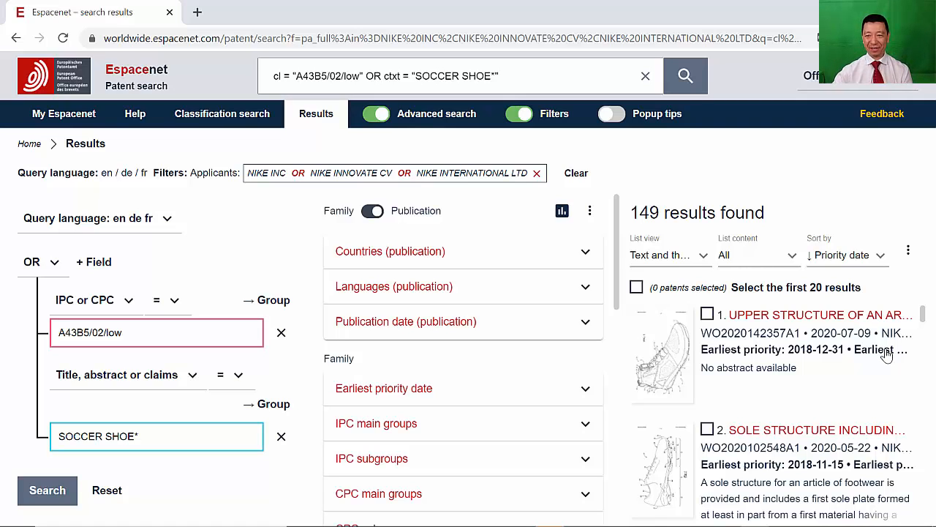
scroll(872, 372, down, 3)
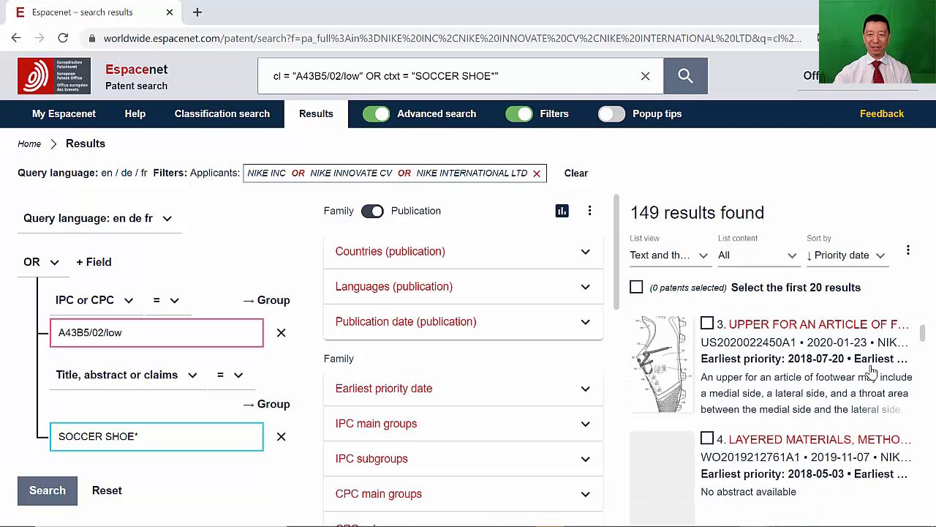
scroll(870, 370, down, 2)
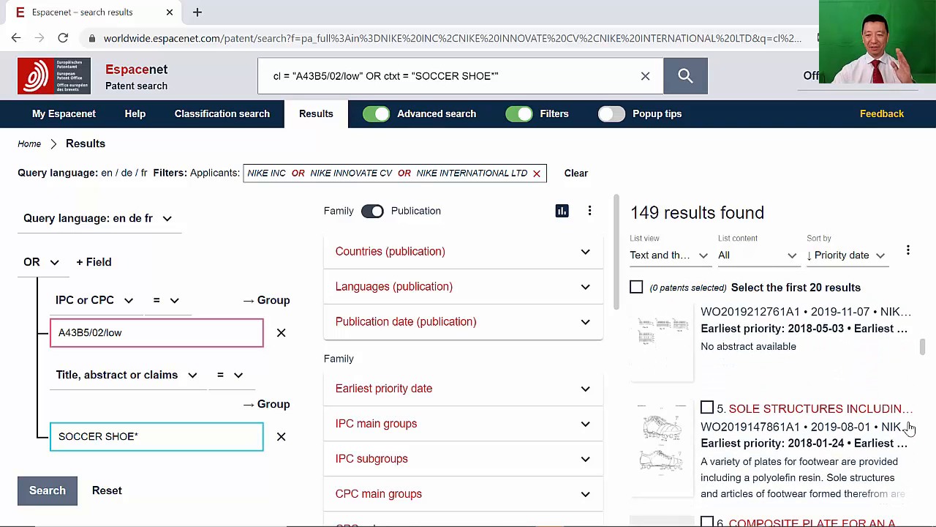
scroll(909, 428, down, 3)
scroll(909, 427, down, 1)
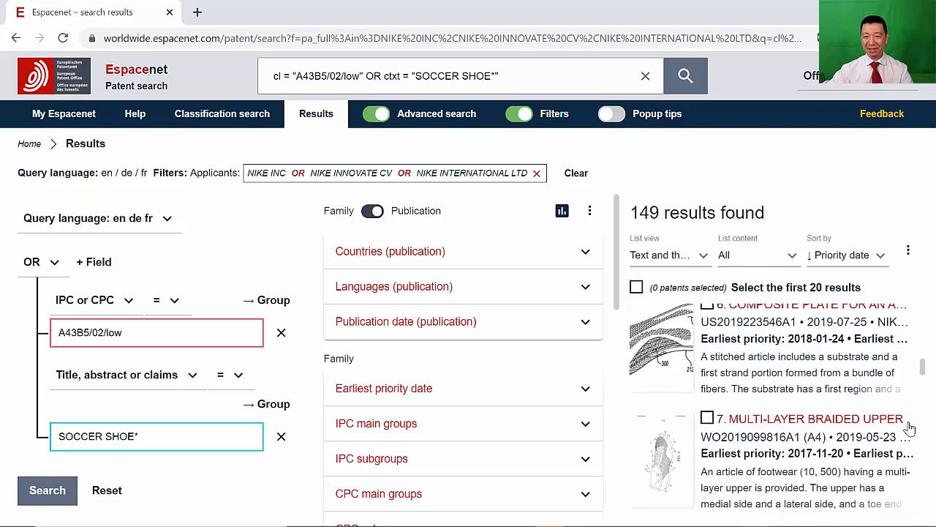
scroll(909, 428, down, 1)
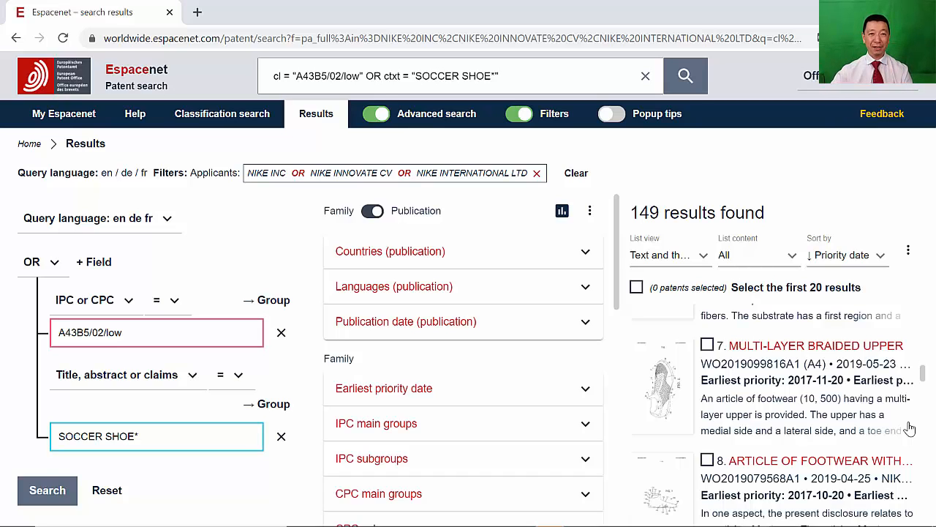
scroll(909, 428, up, 10)
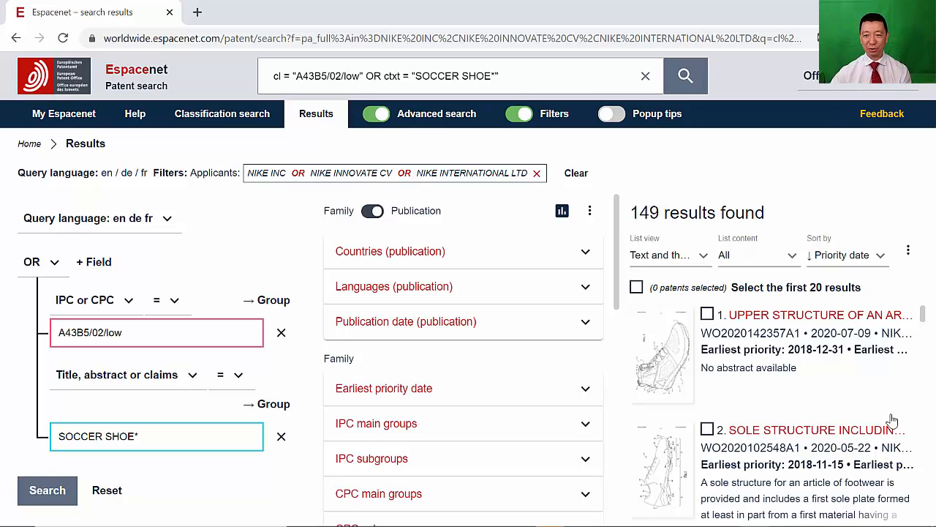
- Sort the results by priority date, oldest first, and browse the listed patents
click(879, 256)
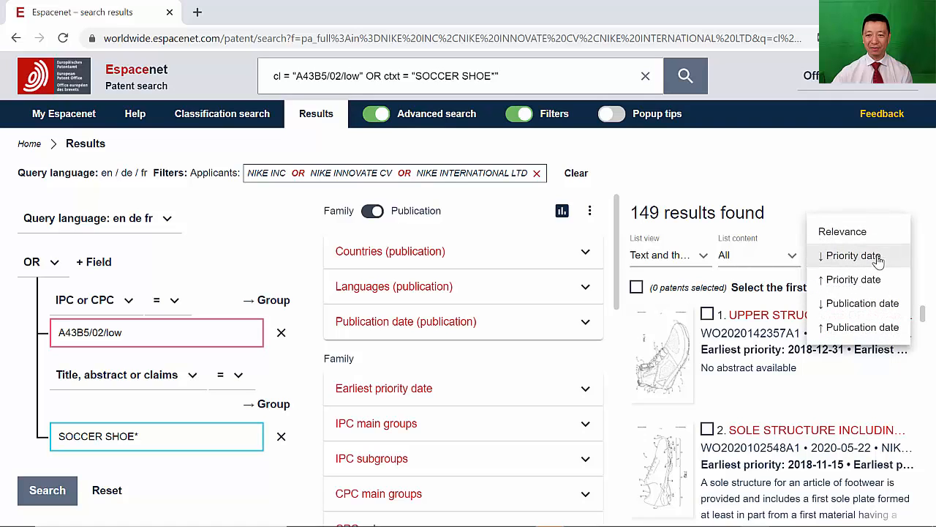
click(873, 280)
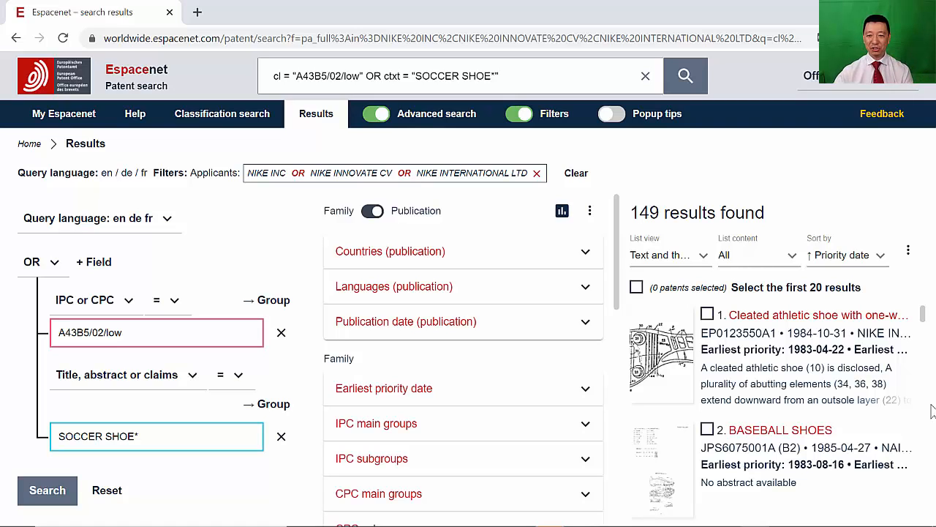
scroll(928, 413, down, 2)
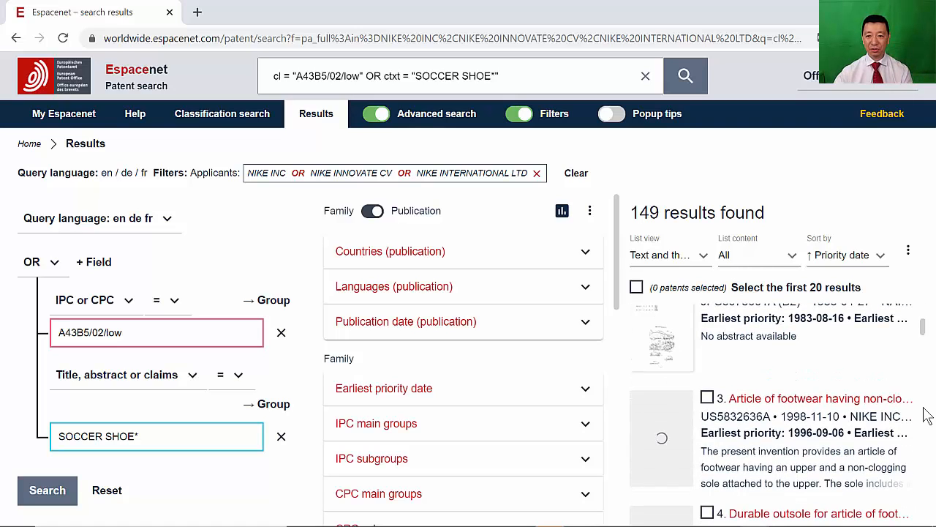
scroll(928, 416, down, 3)
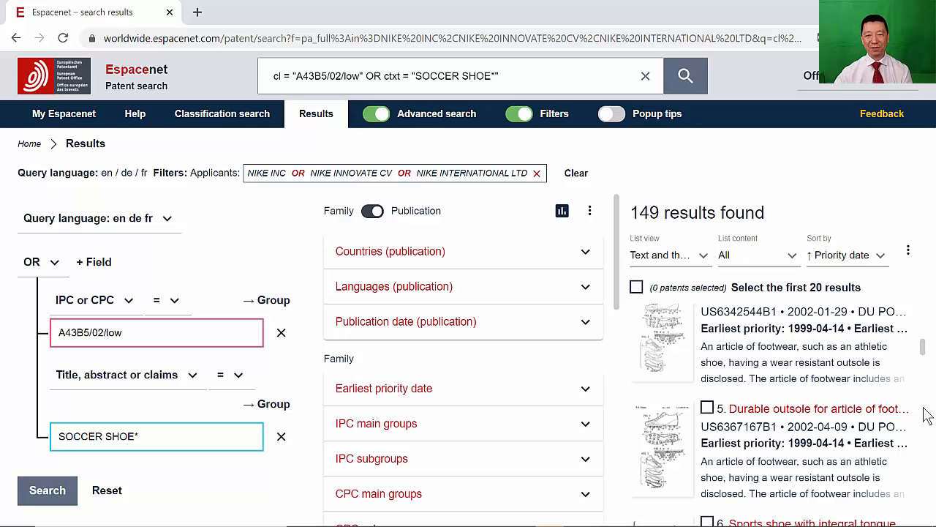
- Download the front pages of results 1 to 10 as a PDF
scroll(927, 415, up, 5)
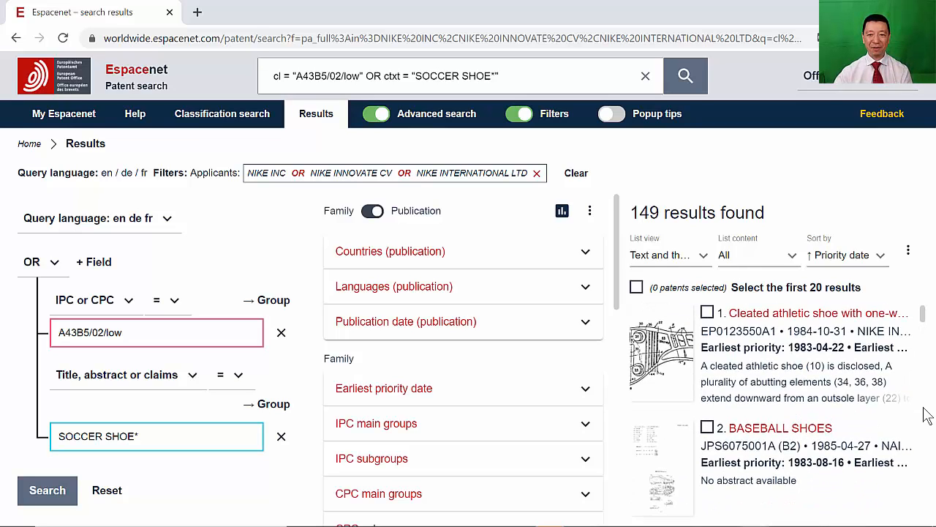
scroll(927, 415, down, 5)
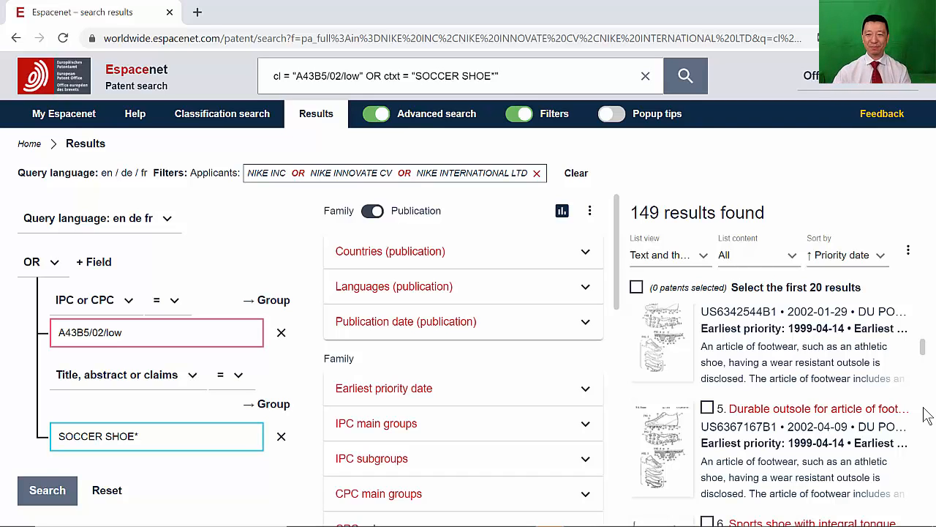
click(907, 257)
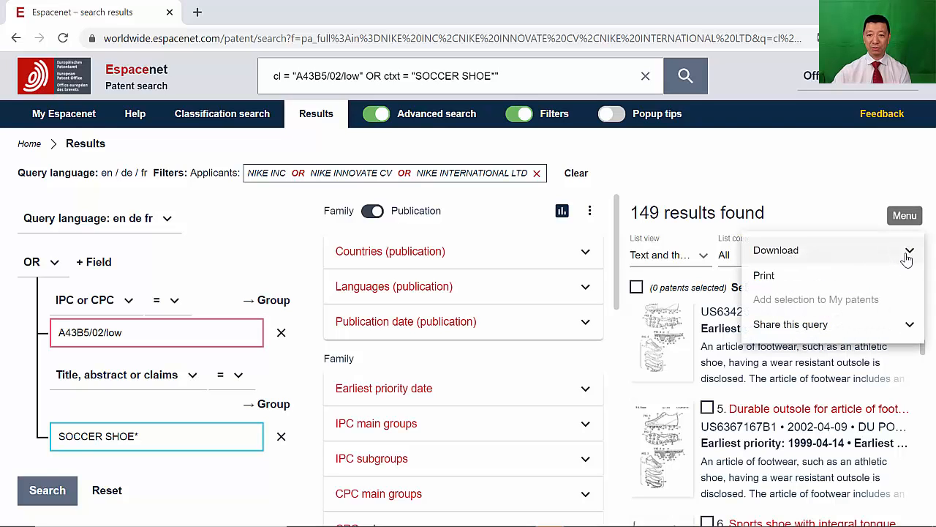
click(866, 263)
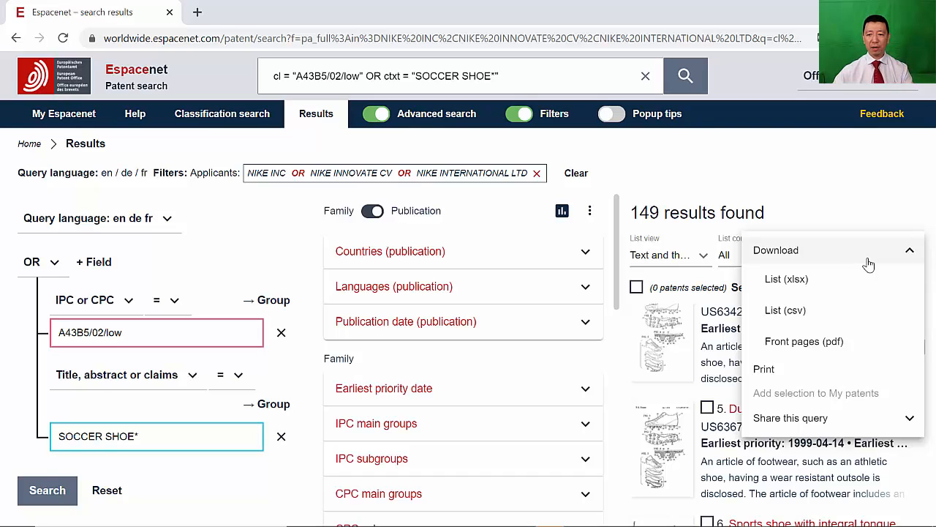
click(835, 346)
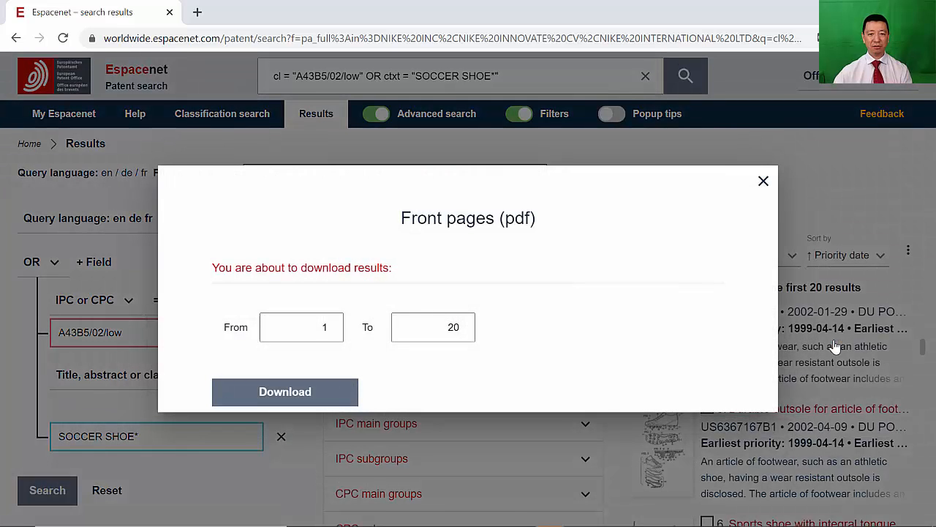
drag(439, 328, 476, 330)
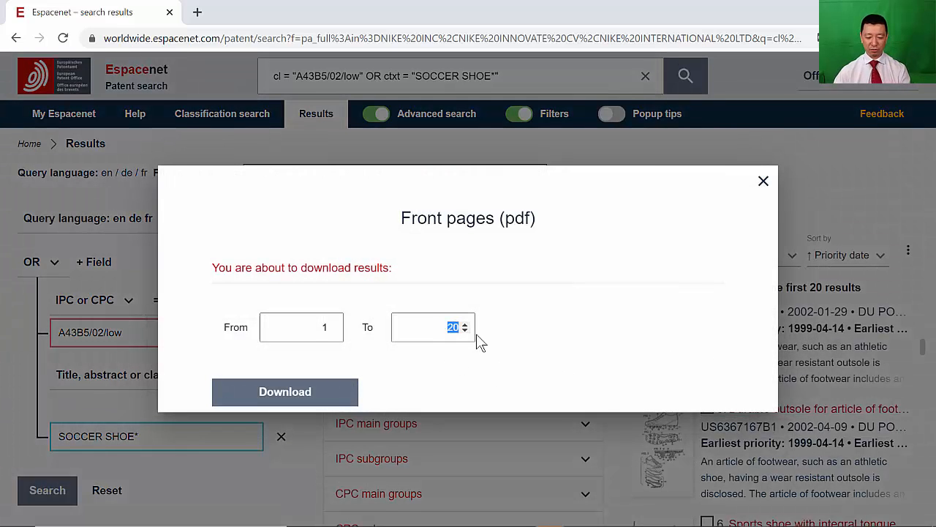
text(50)
key(BackSpace)
key(BackSpace)
text(100)
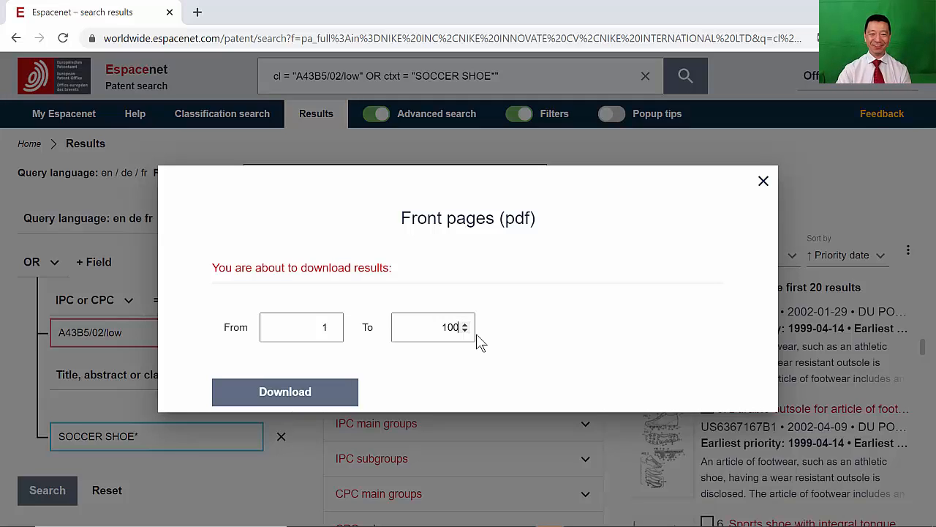
key(BackSpace)
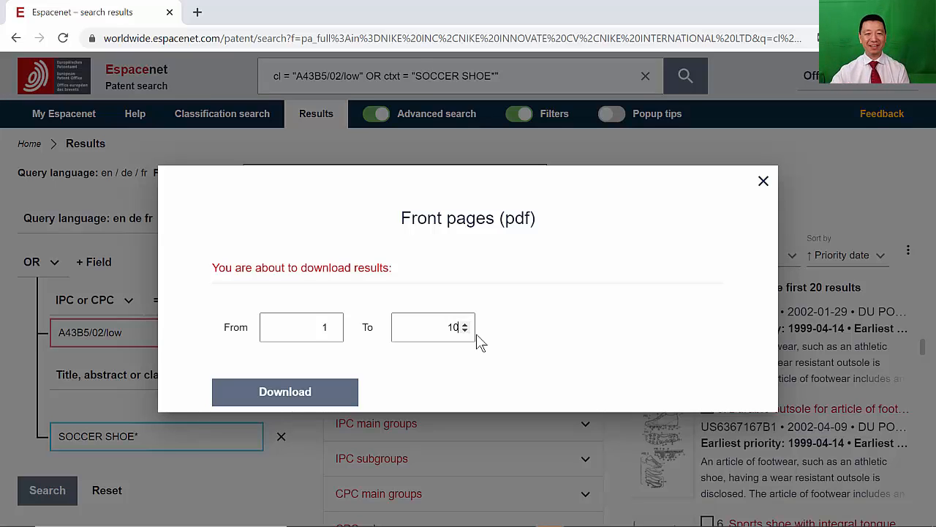
click(293, 391)
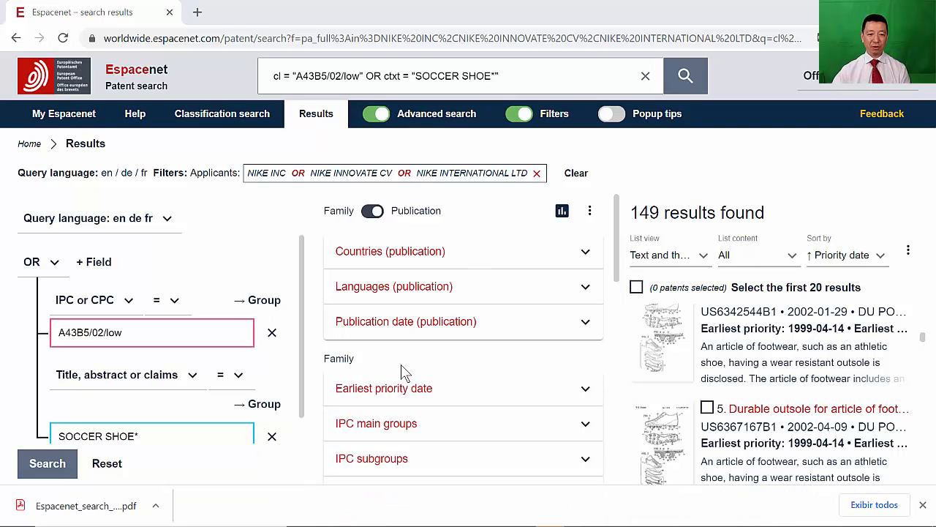
- Open the downloaded PDF, browse through the patent front pages, and close its tab
click(66, 512)
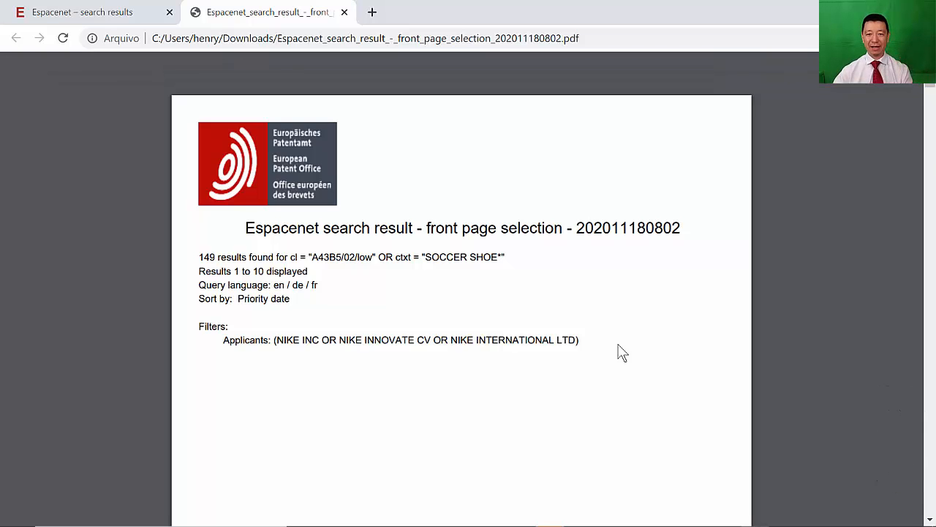
scroll(620, 353, down, 2)
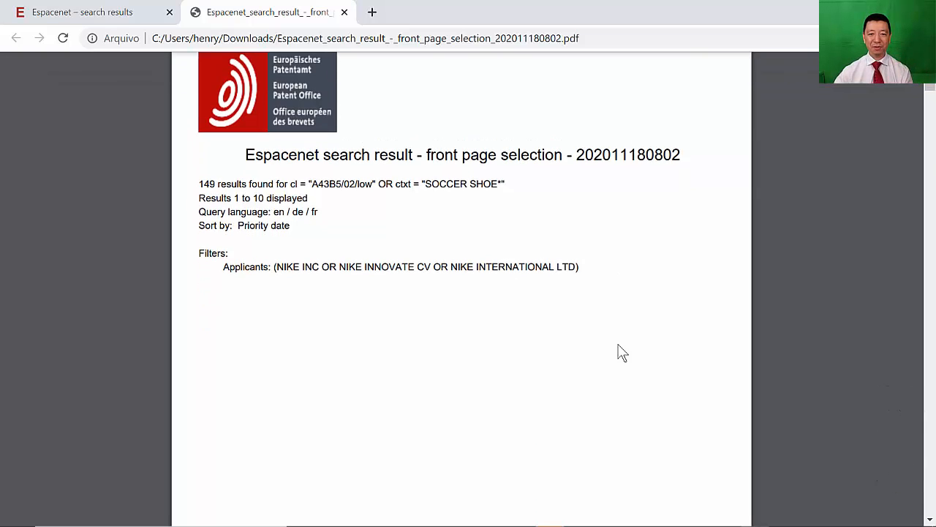
scroll(621, 353, down, 1)
scroll(620, 354, down, 10)
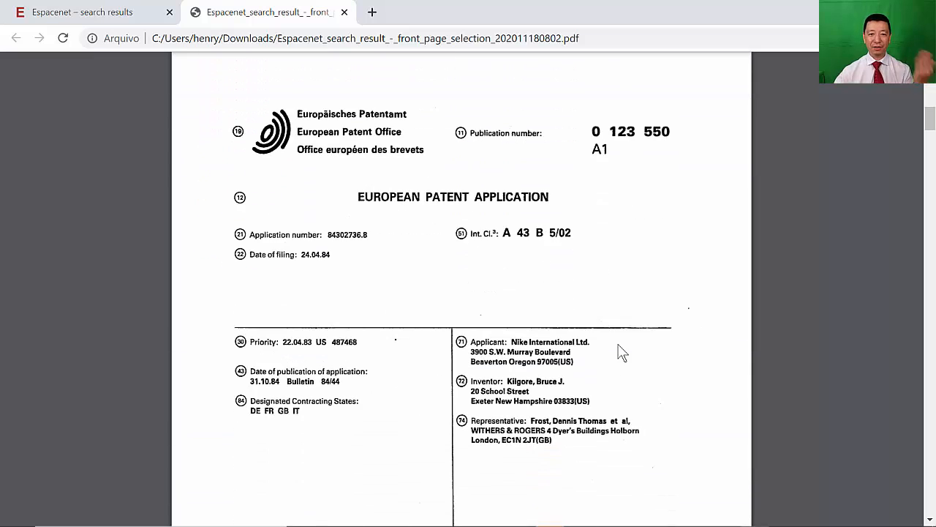
scroll(621, 353, down, 5)
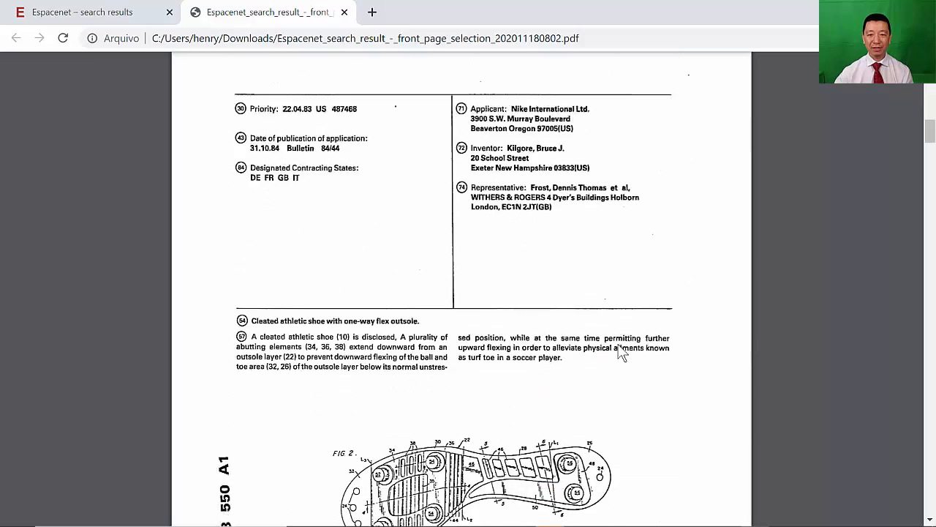
scroll(620, 353, down, 9)
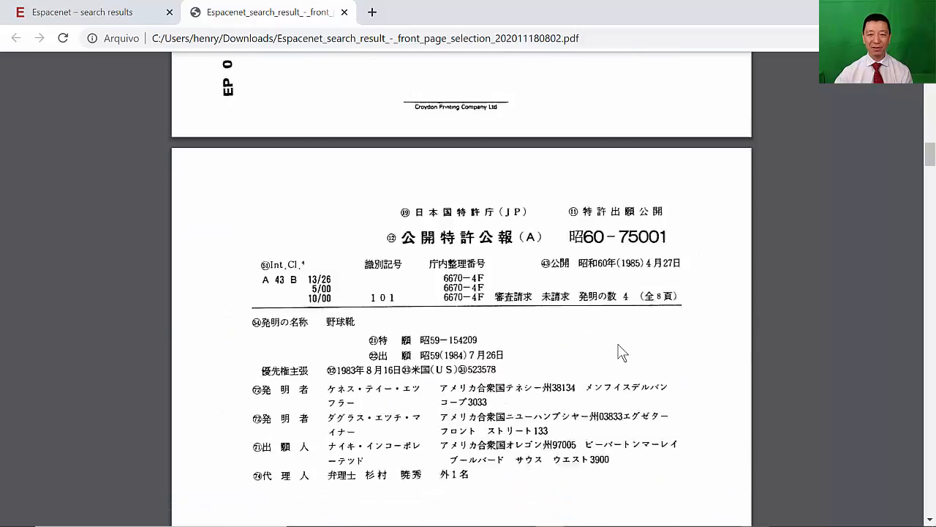
scroll(620, 353, down, 10)
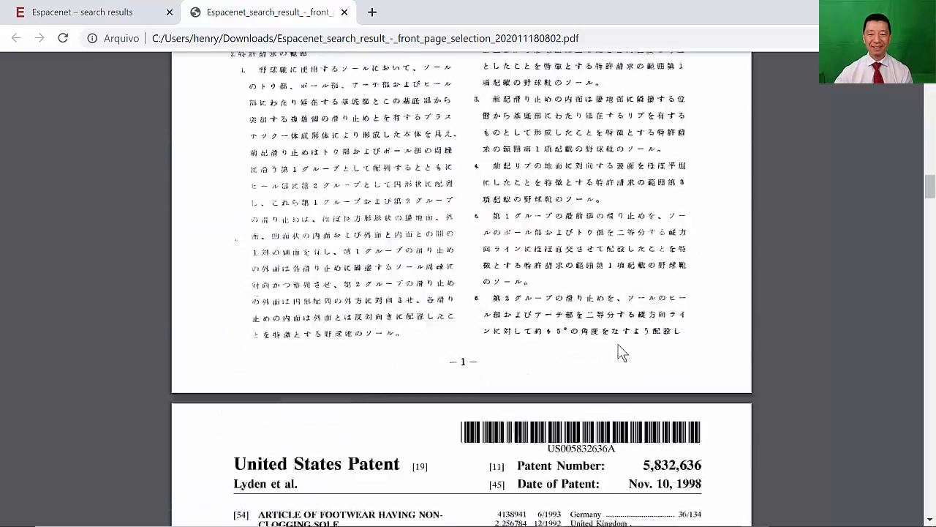
scroll(620, 354, down, 9)
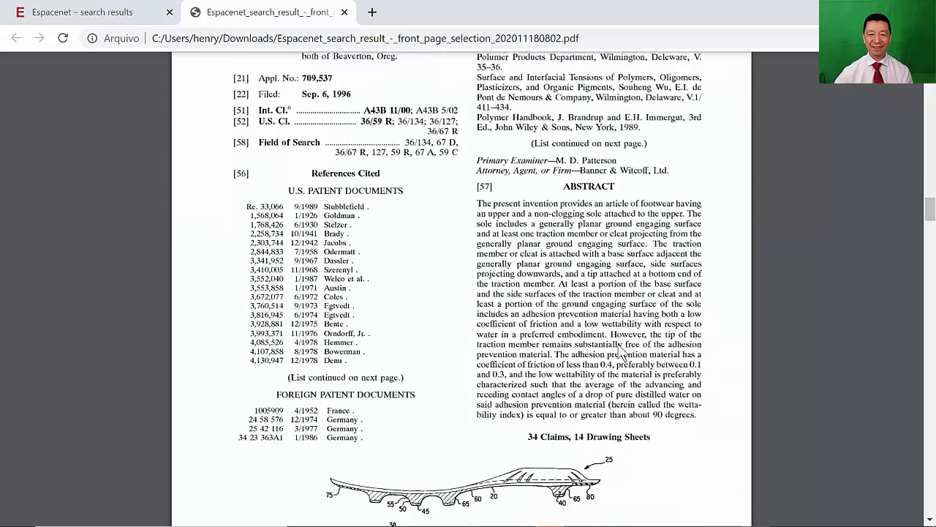
scroll(621, 353, down, 10)
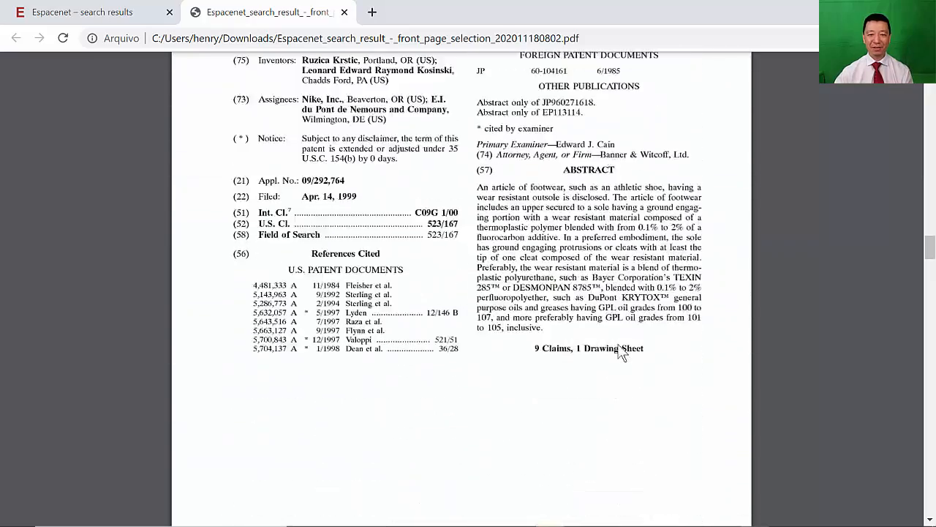
scroll(620, 354, down, 5)
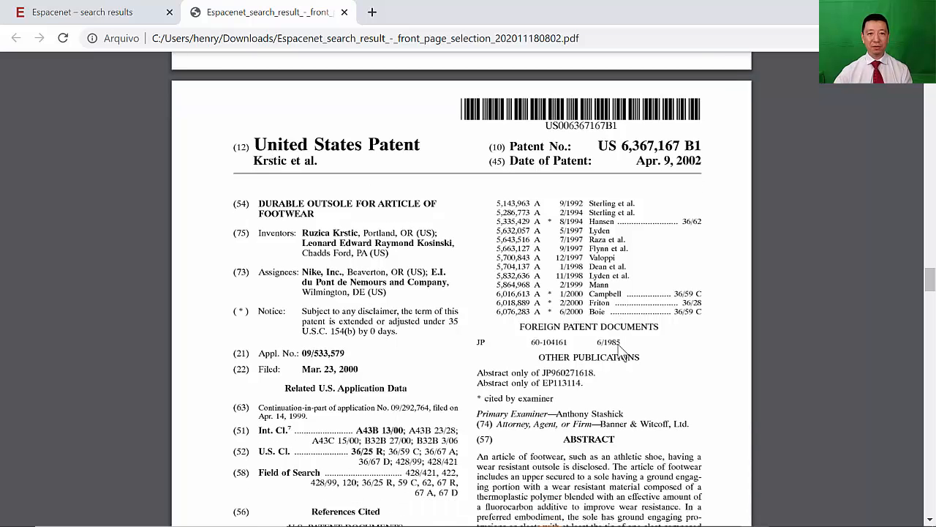
click(344, 13)
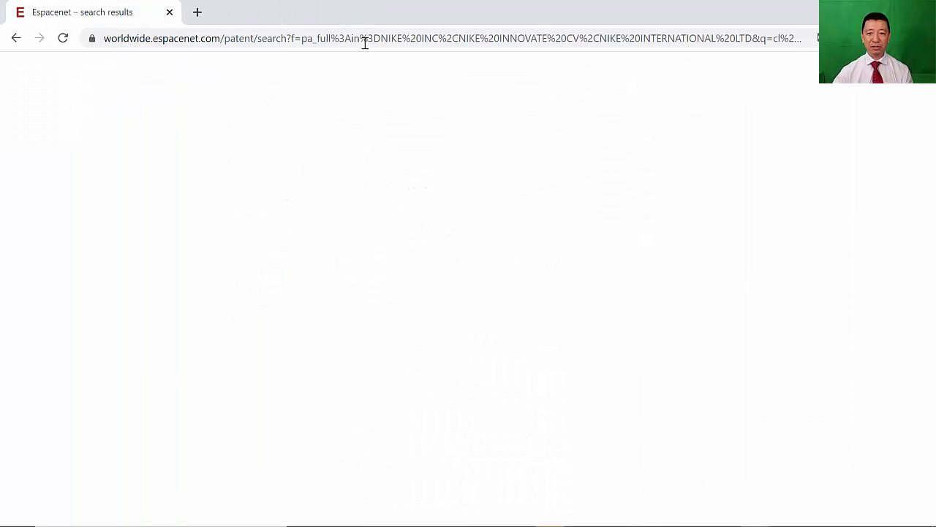